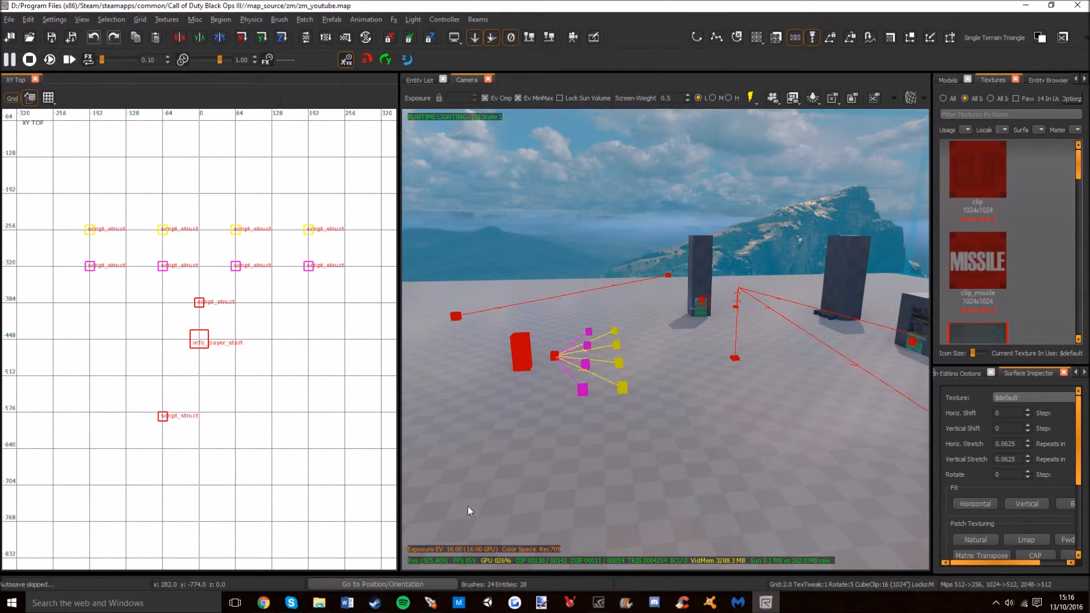
Step: Switch to the Mod Tools Launcher and bring up the available actions for the zm_youtube map, such as opening it in Radiant
{"action": "left_click", "coordinate": [430, 602]}
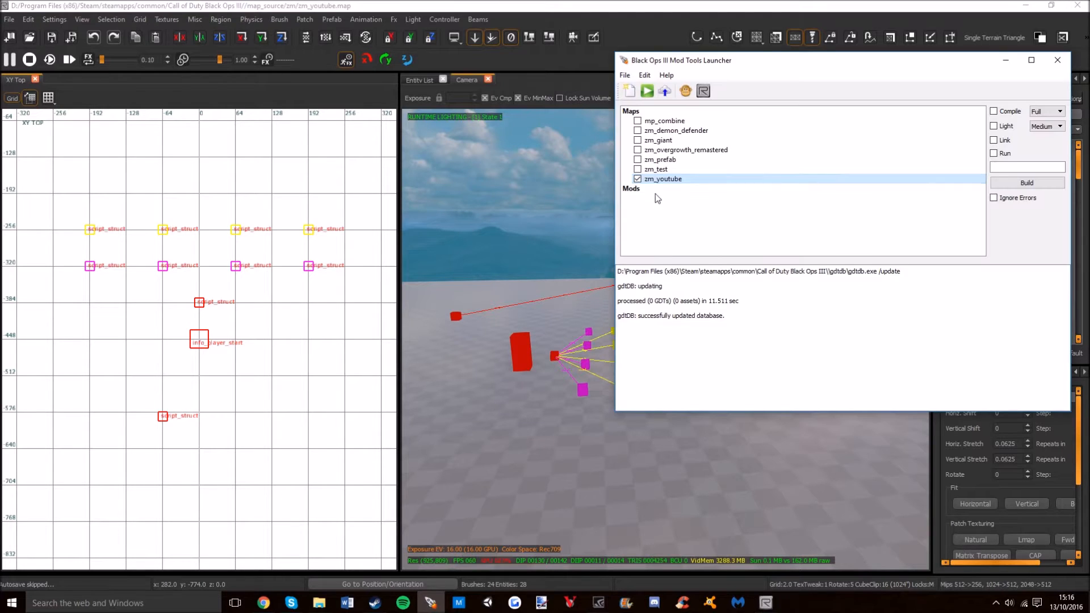
{"action": "right_click", "coordinate": [670, 178]}
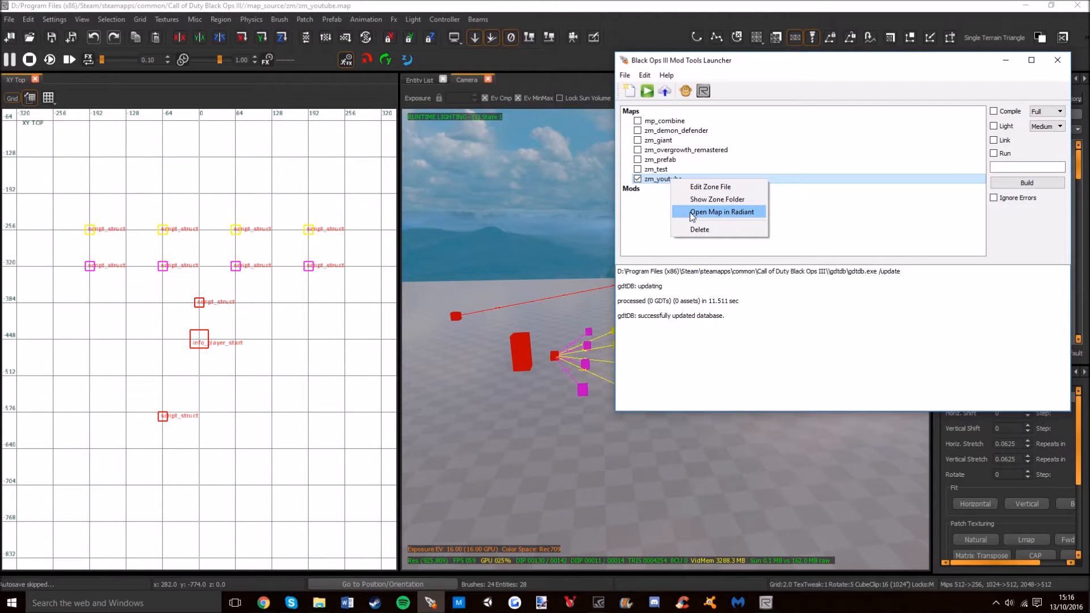
{"action": "left_click", "coordinate": [590, 87]}
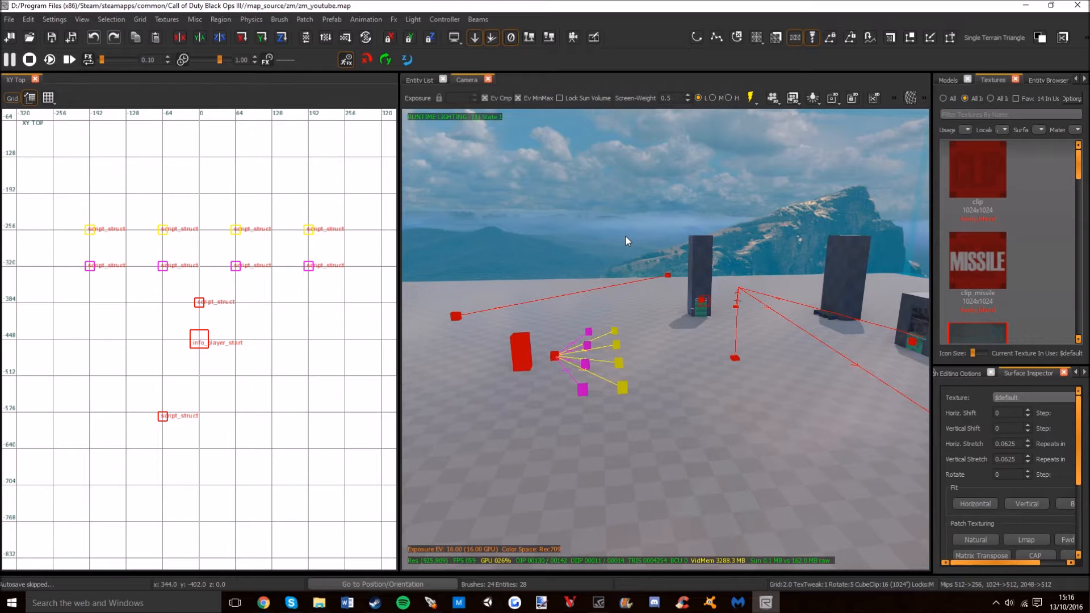
Step: Fly the camera around the map's pillars and inspect the overall layout in the XY top view
{"action": "right_click_drag", "start_coordinate": [624, 243], "coordinate": [601, 207]}
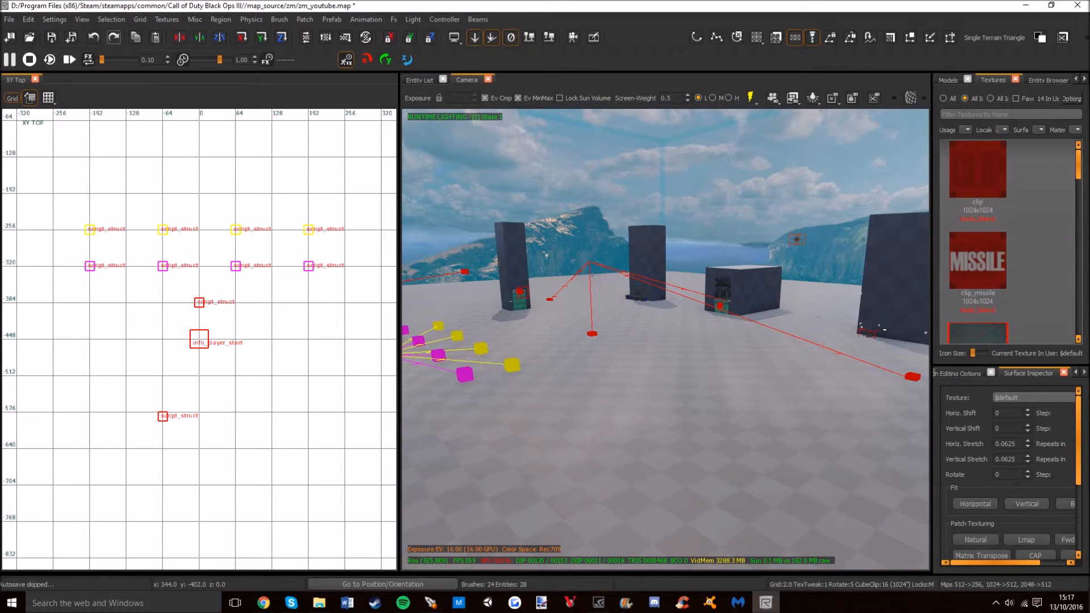
{"action": "mouse_move", "coordinate": [601, 238]}
{"action": "right_mouse_down"}
{"action": "mouse_move", "coordinate": [575, 239]}
{"action": "mouse_move", "coordinate": [622, 240]}
{"action": "mouse_move", "coordinate": [610, 240]}
{"action": "mouse_move", "coordinate": [613, 252]}
{"action": "mouse_move", "coordinate": [642, 309]}
{"action": "mouse_move", "coordinate": [737, 310]}
{"action": "mouse_move", "coordinate": [698, 321]}
{"action": "mouse_move", "coordinate": [603, 243]}
{"action": "right_mouse_up"}
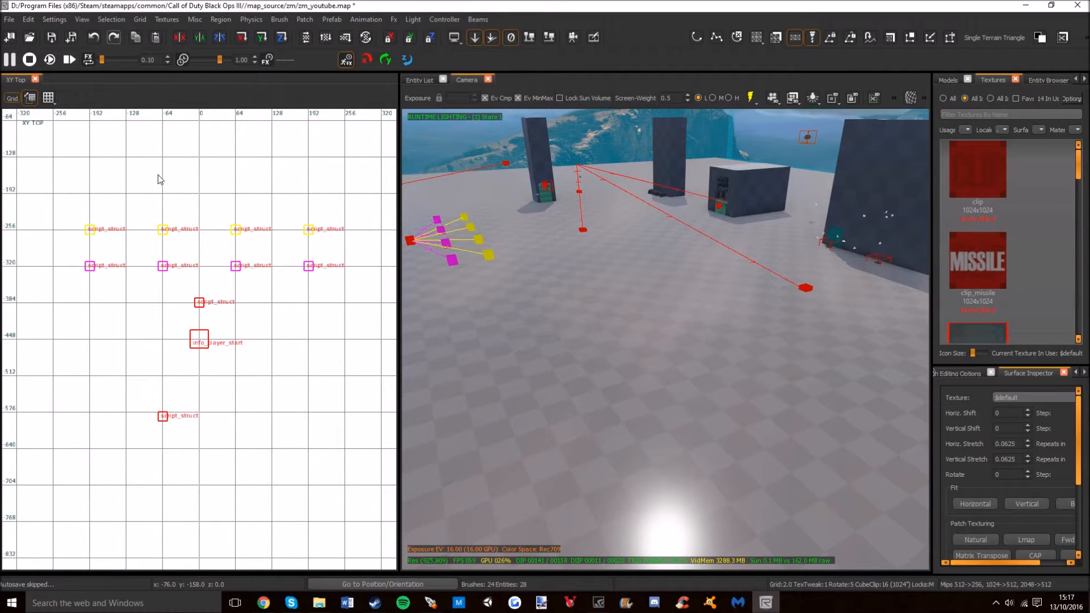
{"action": "mouse_move", "coordinate": [602, 319]}
{"action": "right_mouse_down"}
{"action": "mouse_move", "coordinate": [622, 319]}
{"action": "mouse_move", "coordinate": [599, 320]}
{"action": "right_mouse_up"}
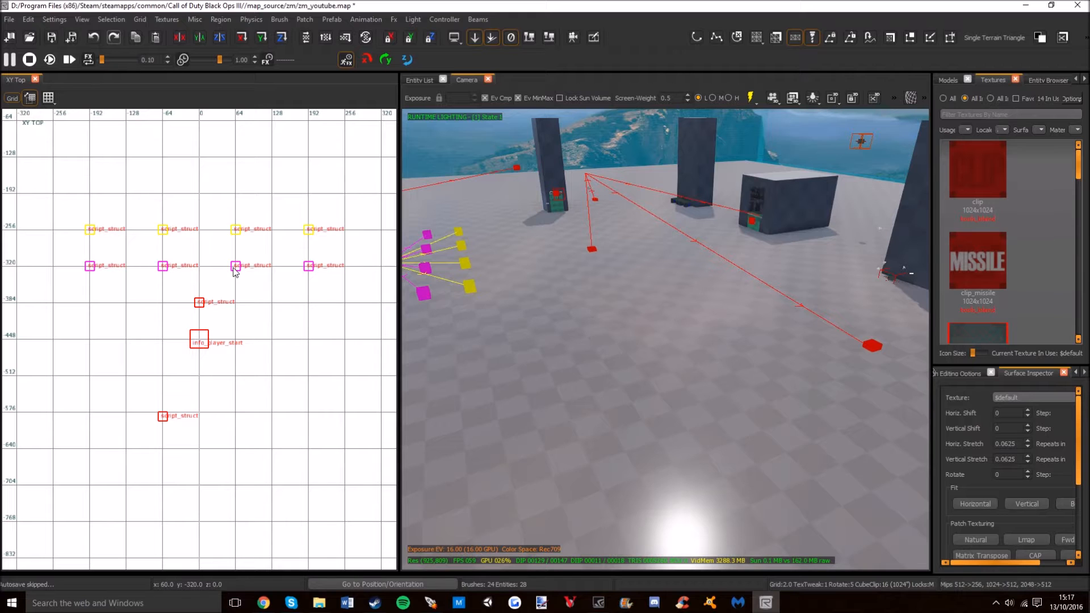
{"action": "mouse_move", "coordinate": [233, 270]}
{"action": "right_mouse_down"}
{"action": "mouse_move", "coordinate": [263, 265]}
{"action": "mouse_move", "coordinate": [176, 247]}
{"action": "mouse_move", "coordinate": [279, 213]}
{"action": "mouse_move", "coordinate": [210, 257]}
{"action": "mouse_move", "coordinate": [231, 297]}
{"action": "mouse_move", "coordinate": [213, 262]}
{"action": "mouse_move", "coordinate": [193, 286]}
{"action": "mouse_move", "coordinate": [279, 304]}
{"action": "mouse_move", "coordinate": [245, 181]}
{"action": "mouse_move", "coordinate": [162, 345]}
{"action": "mouse_move", "coordinate": [245, 228]}
{"action": "mouse_move", "coordinate": [231, 275]}
{"action": "right_mouse_up"}
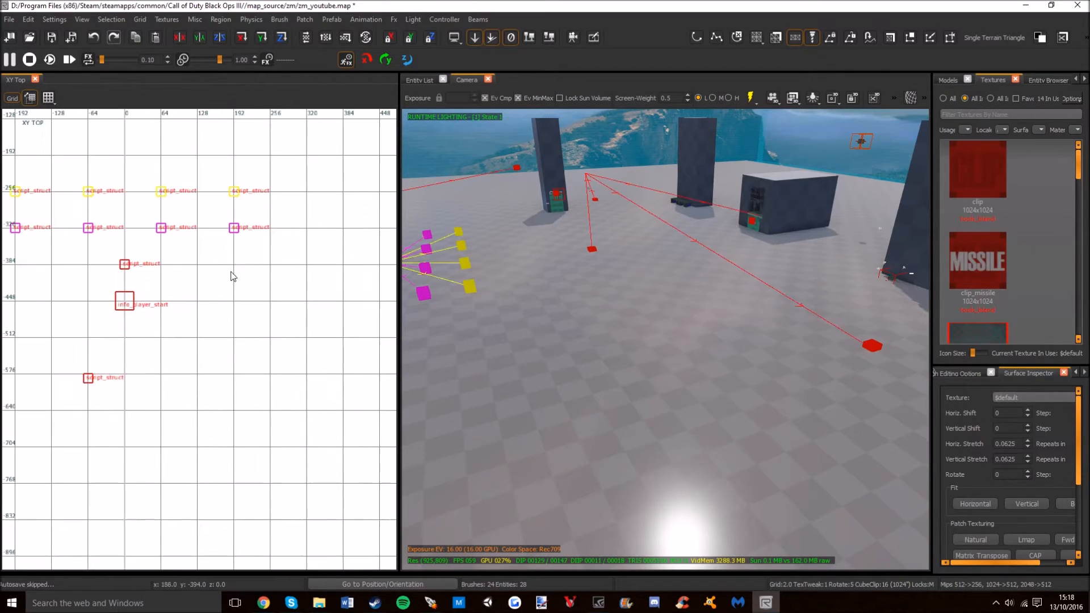
{"action": "scroll", "coordinate": [204, 254], "scroll_direction": "down", "scroll_amount": 8}
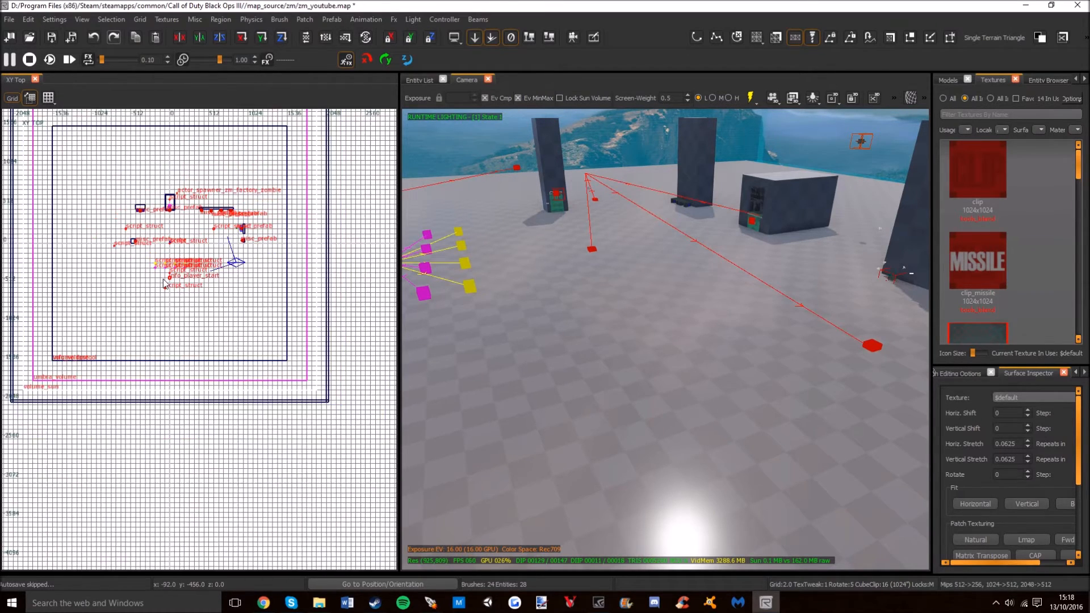
{"action": "scroll", "coordinate": [159, 268], "scroll_direction": "up", "scroll_amount": 8}
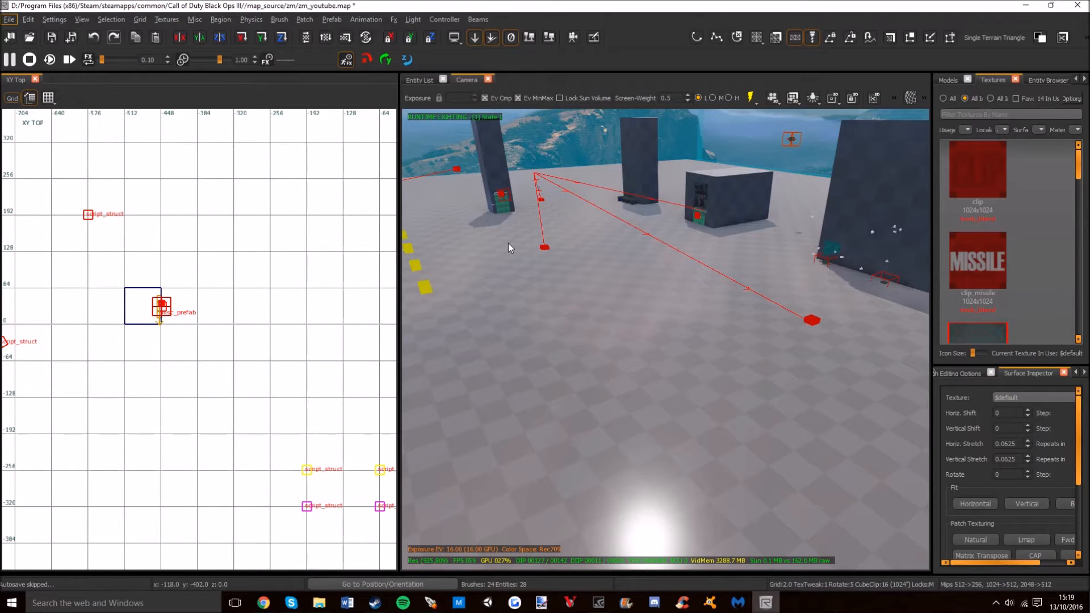
Step: Select the tall pillar brush beside the prefab, move it slightly downward along the Z axis, and deselect it
{"action": "right_click_drag", "start_coordinate": [584, 347], "coordinate": [349, 332]}
{"action": "right_click_drag", "start_coordinate": [665, 339], "coordinate": [609, 363]}
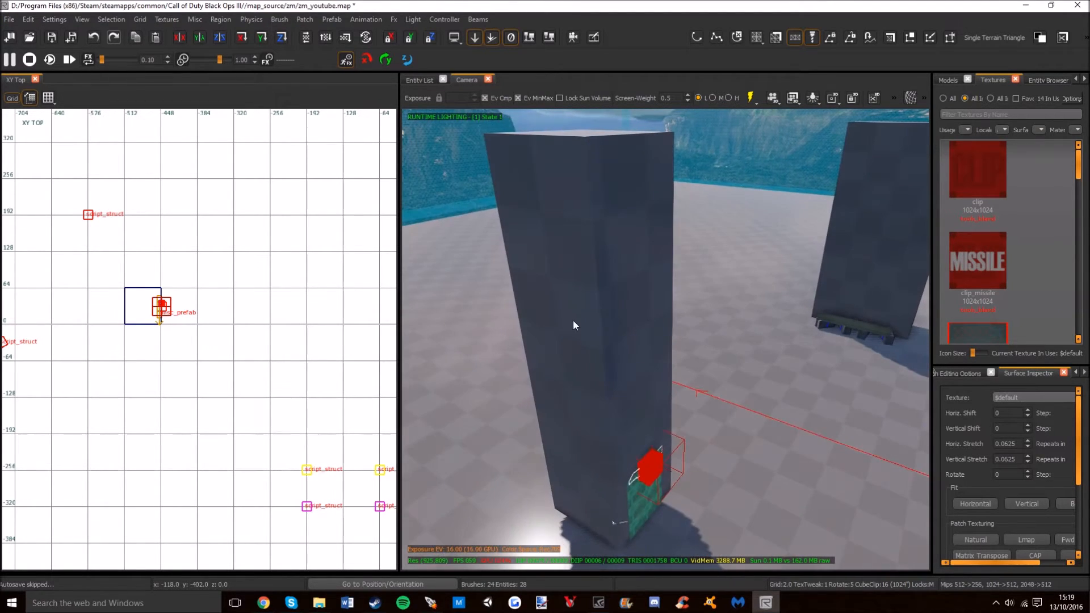
{"action": "left_click", "coordinate": [591, 242], "text": "shift"}
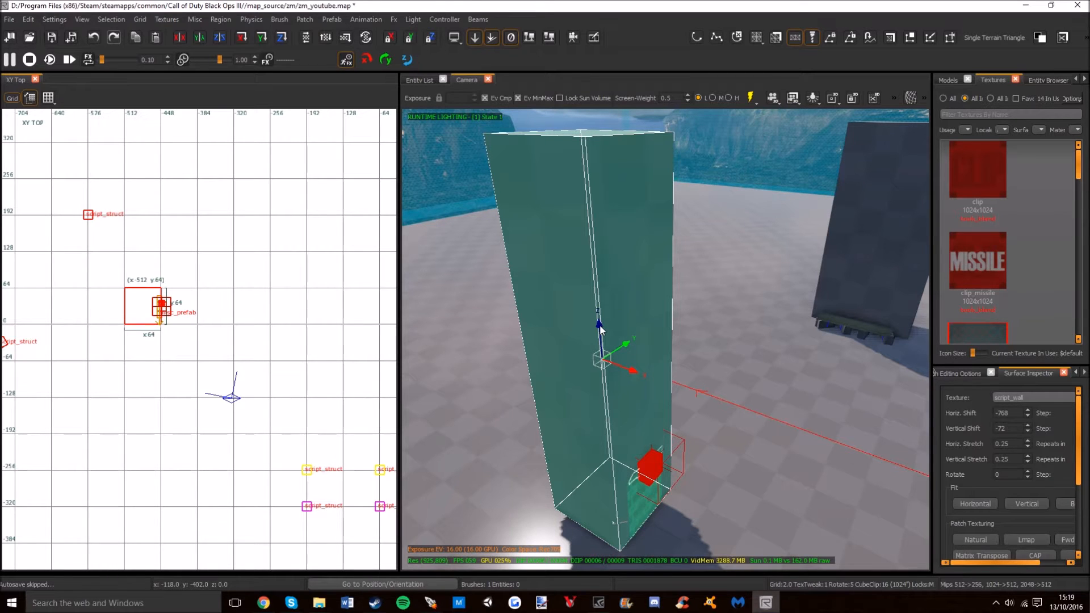
{"action": "mouse_move", "coordinate": [599, 324]}
{"action": "left_mouse_down"}
{"action": "mouse_move", "coordinate": [601, 219]}
{"action": "mouse_move", "coordinate": [590, 284]}
{"action": "mouse_move", "coordinate": [590, 210]}
{"action": "mouse_move", "coordinate": [574, 332]}
{"action": "left_mouse_up"}
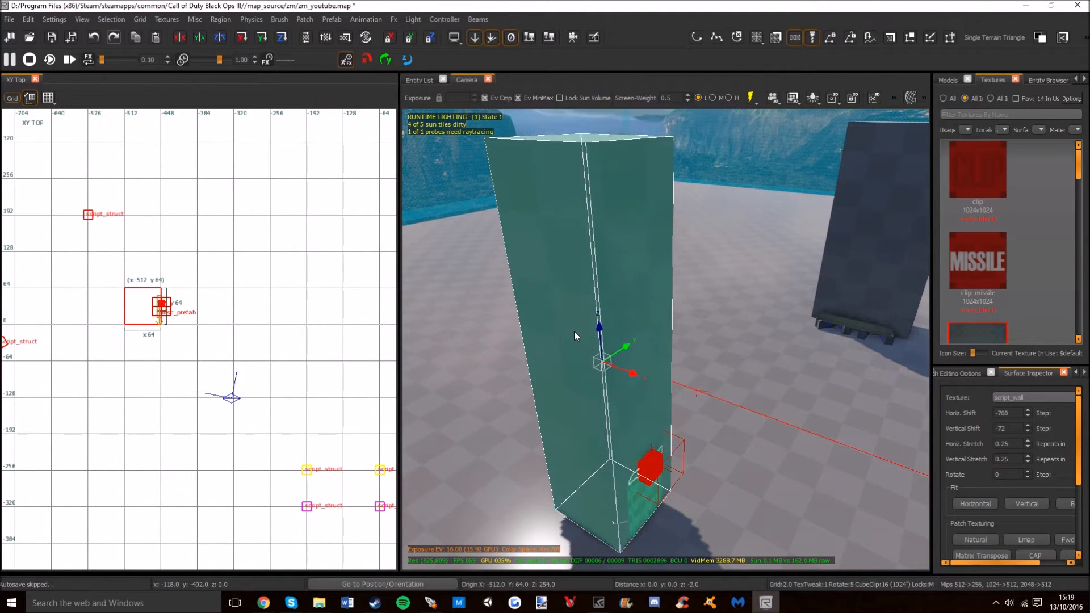
{"action": "mouse_move", "coordinate": [636, 375]}
{"action": "left_mouse_down"}
{"action": "mouse_move", "coordinate": [587, 345]}
{"action": "mouse_move", "coordinate": [637, 370]}
{"action": "left_mouse_up"}
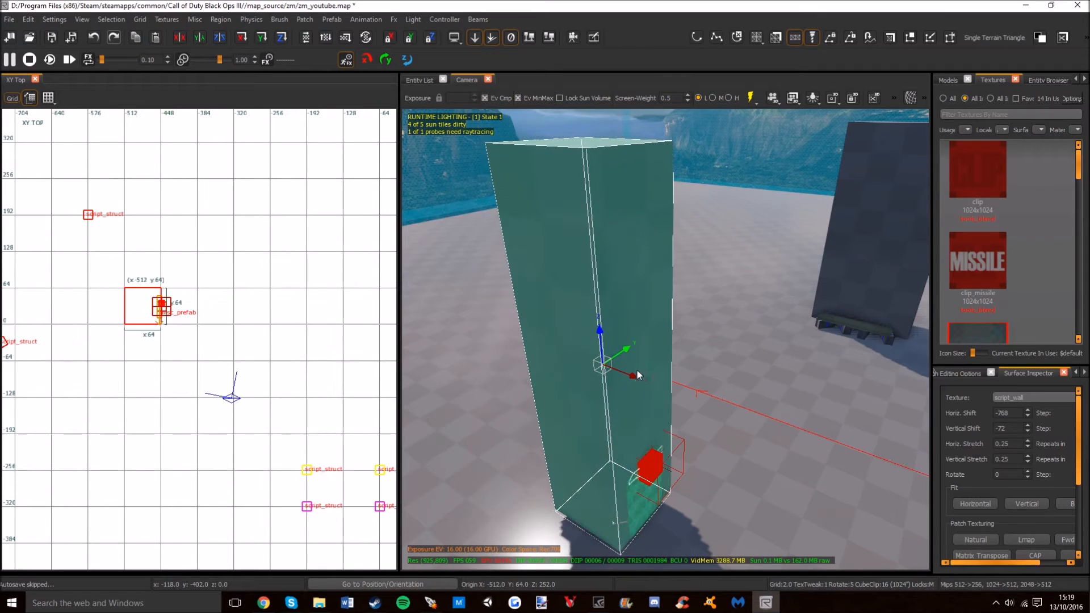
{"action": "left_click_drag", "start_coordinate": [657, 334], "coordinate": [639, 339]}
{"action": "key", "text": "Escape"}
Step: Select the tall pillar brush with the prefab at its base again and bring it into both views
{"action": "mouse_move", "coordinate": [686, 302]}
{"action": "right_mouse_down"}
{"action": "mouse_move", "coordinate": [670, 302]}
{"action": "mouse_move", "coordinate": [829, 302]}
{"action": "mouse_move", "coordinate": [648, 5]}
{"action": "right_mouse_up"}
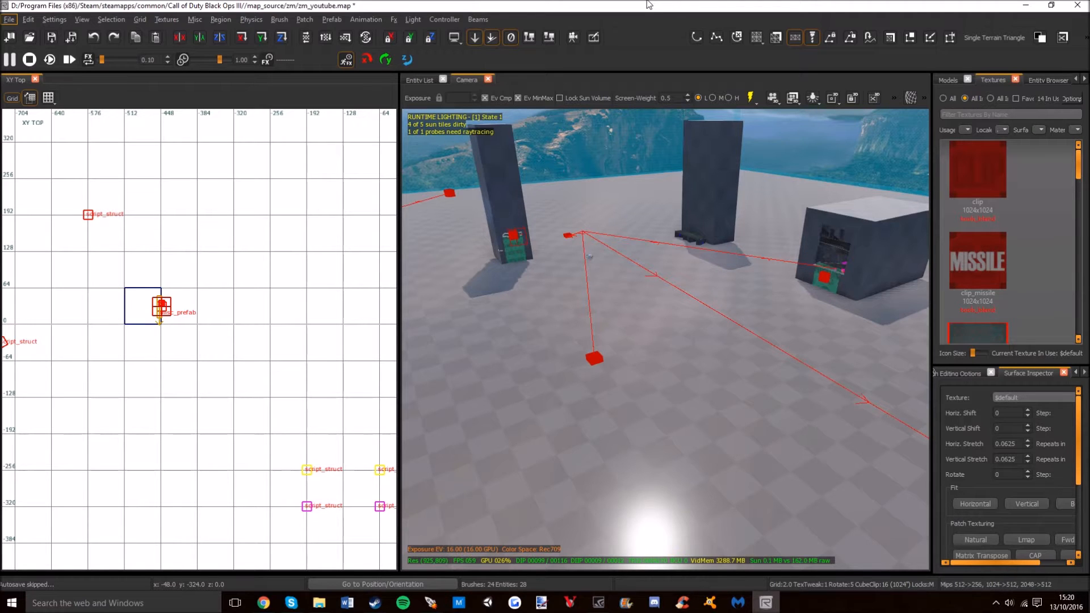
{"action": "mouse_move", "coordinate": [603, 309]}
{"action": "right_mouse_down"}
{"action": "mouse_move", "coordinate": [426, 315]}
{"action": "mouse_move", "coordinate": [604, 303]}
{"action": "right_mouse_up"}
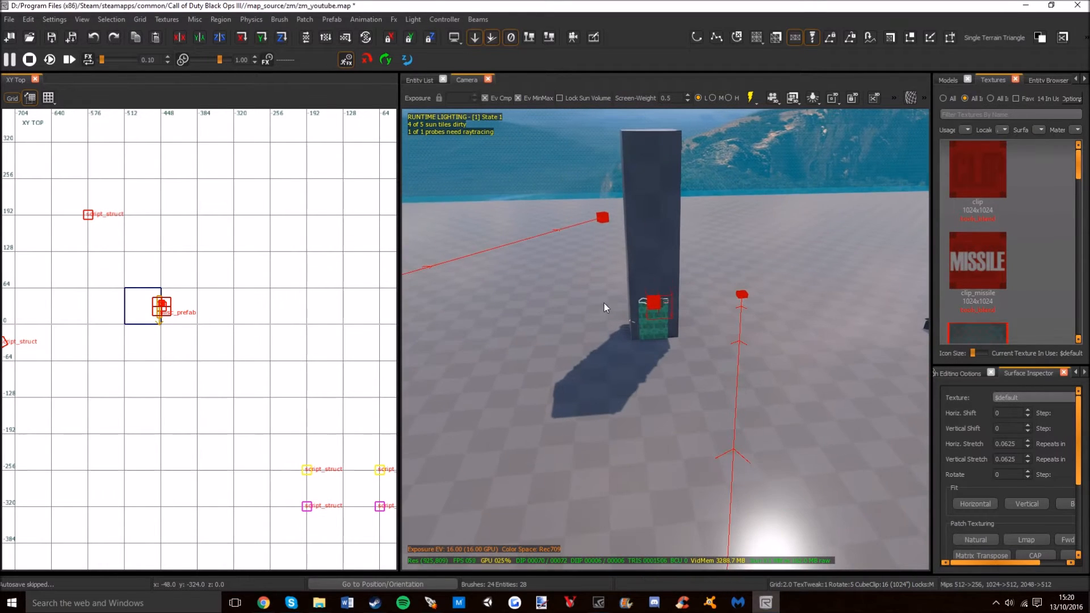
{"action": "left_click", "coordinate": [656, 204]}
{"action": "mouse_move", "coordinate": [639, 219]}
{"action": "right_mouse_down"}
{"action": "mouse_move", "coordinate": [670, 244]}
{"action": "mouse_move", "coordinate": [687, 227]}
{"action": "mouse_move", "coordinate": [633, 194]}
{"action": "right_mouse_up"}
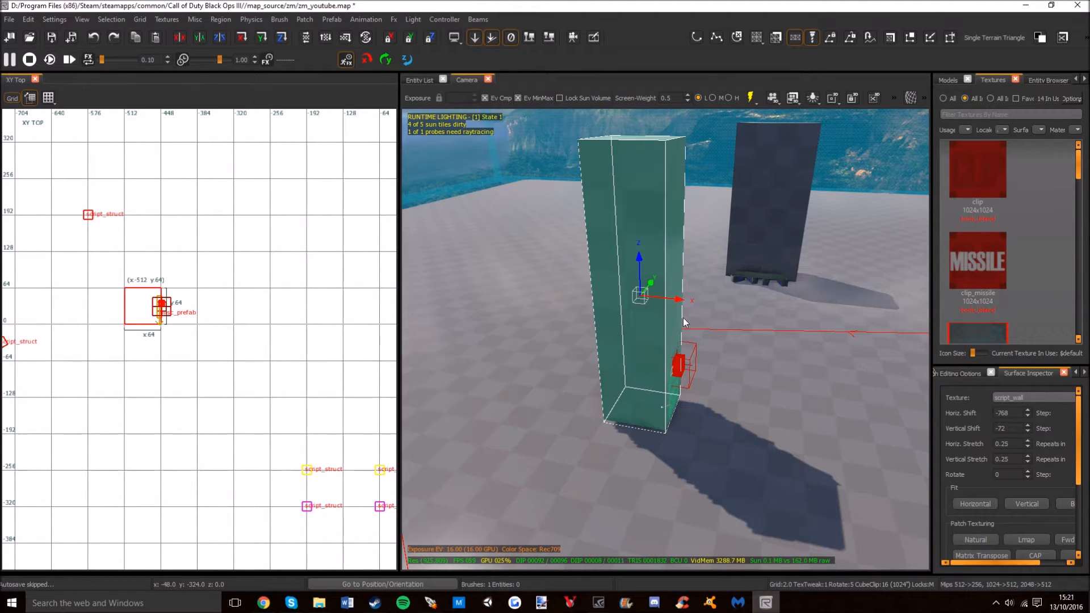
{"action": "right_click_drag", "start_coordinate": [148, 224], "coordinate": [145, 246]}
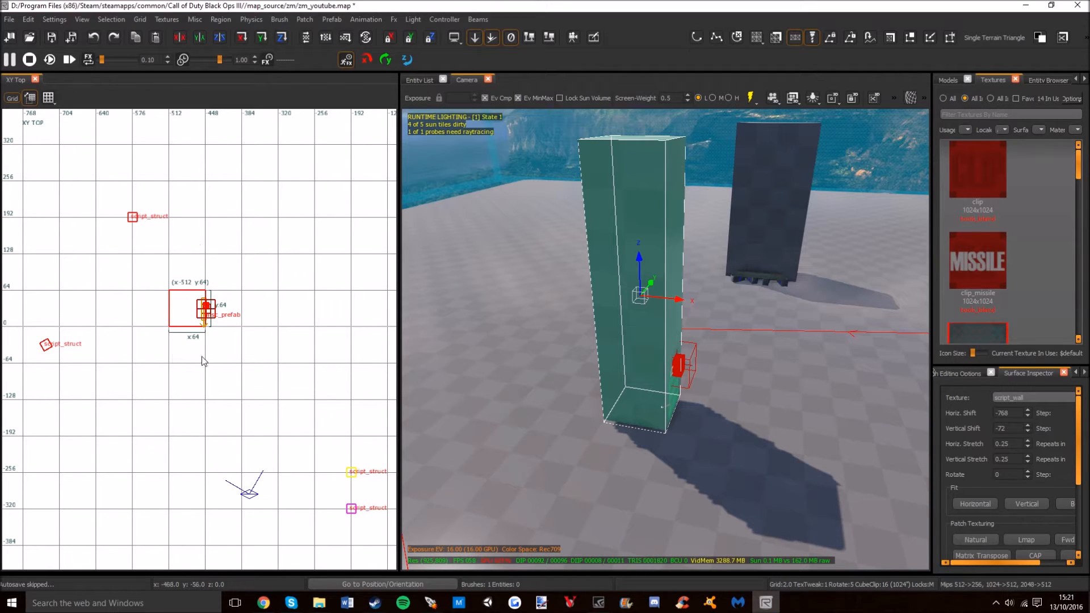
Step: Review the shared color settings in the Preferences and close them without applying changes
{"action": "left_click", "coordinate": [59, 18]}
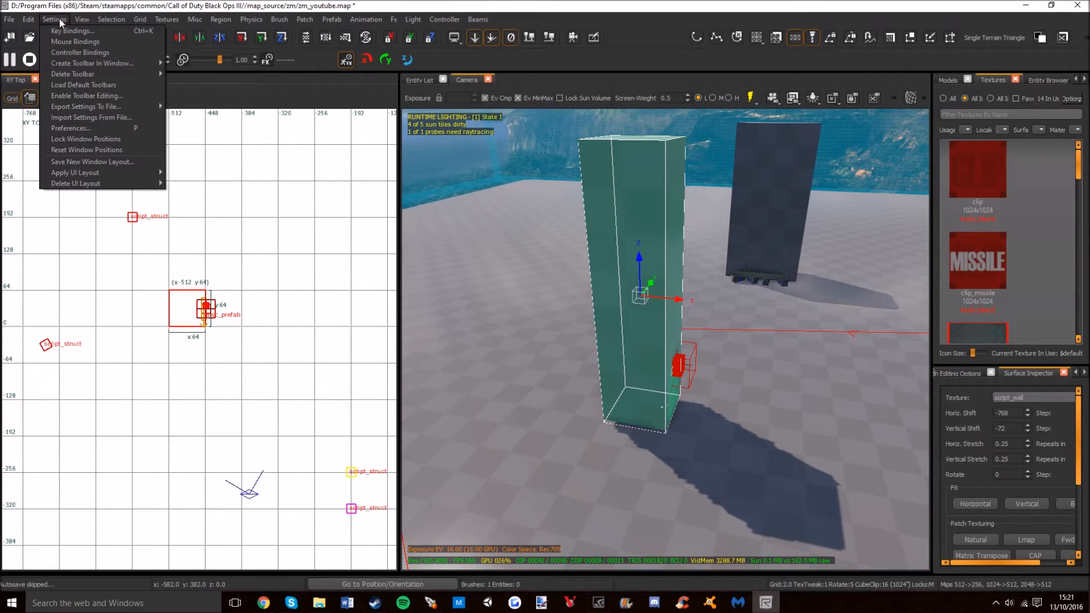
{"action": "left_click", "coordinate": [59, 18]}
{"action": "left_click", "coordinate": [59, 18]}
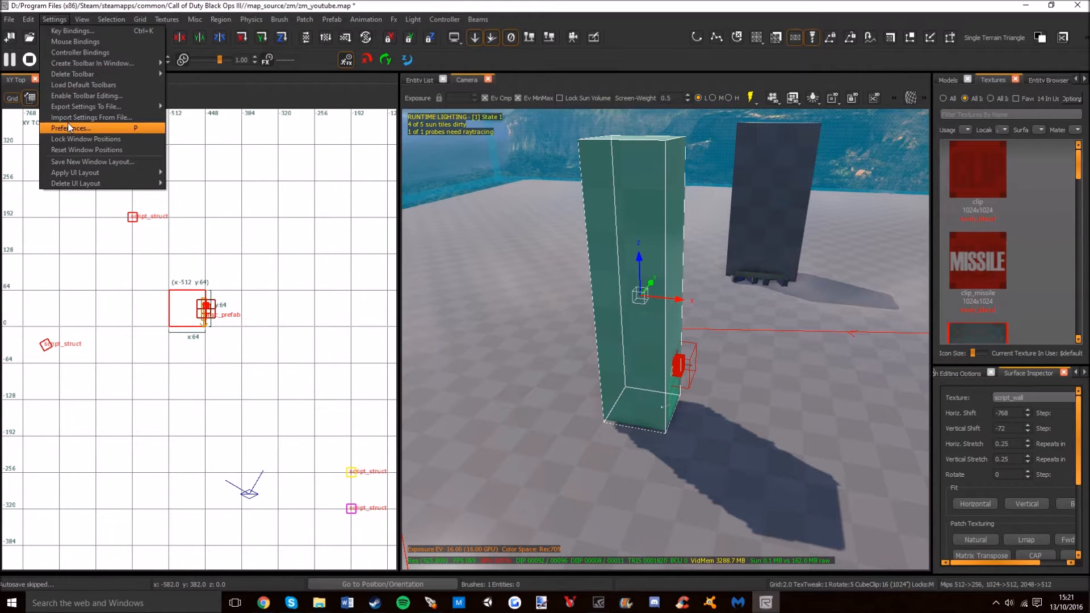
{"action": "left_click", "coordinate": [67, 126]}
{"action": "left_click", "coordinate": [565, 178]}
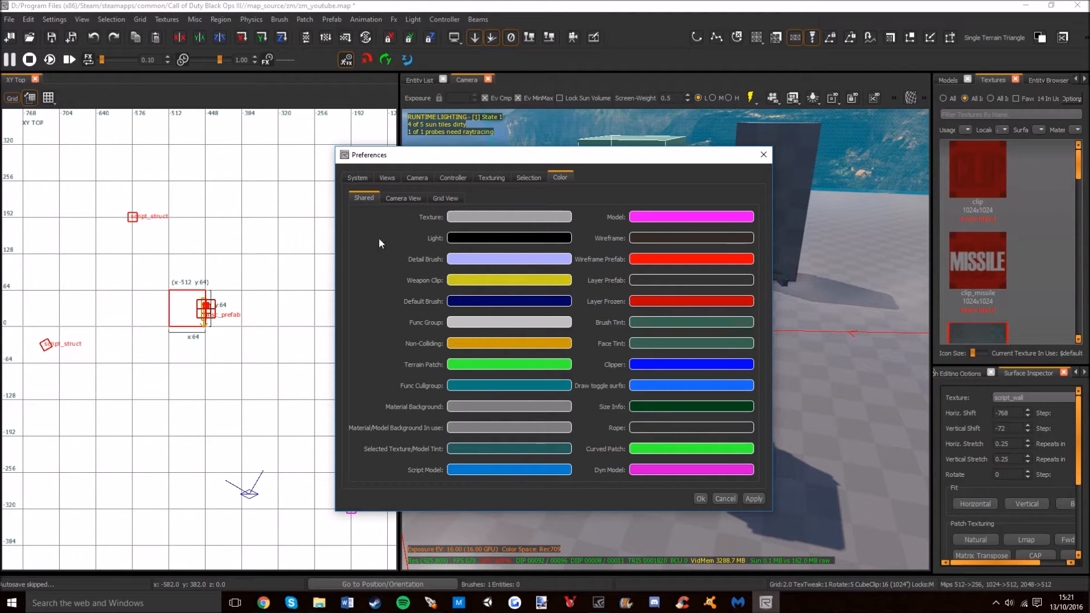
{"action": "left_click", "coordinate": [716, 498]}
Step: With the grid set to 256, try stretching the pillar brush to 320 units along Y and return it to 64 units
{"action": "right_click_drag", "start_coordinate": [601, 289], "coordinate": [581, 268]}
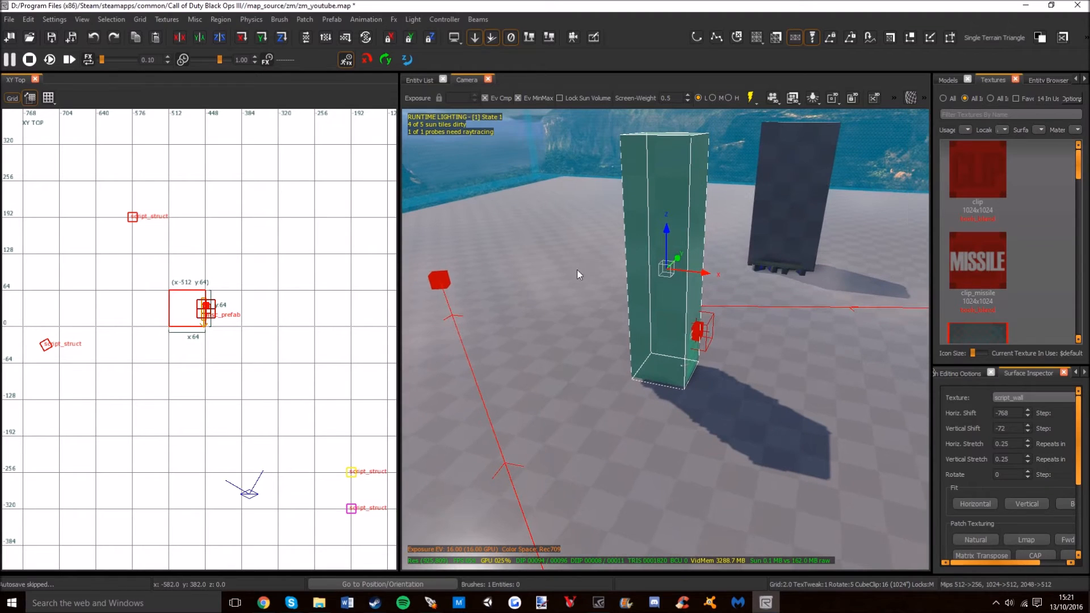
{"action": "right_click_drag", "start_coordinate": [218, 235], "coordinate": [229, 201]}
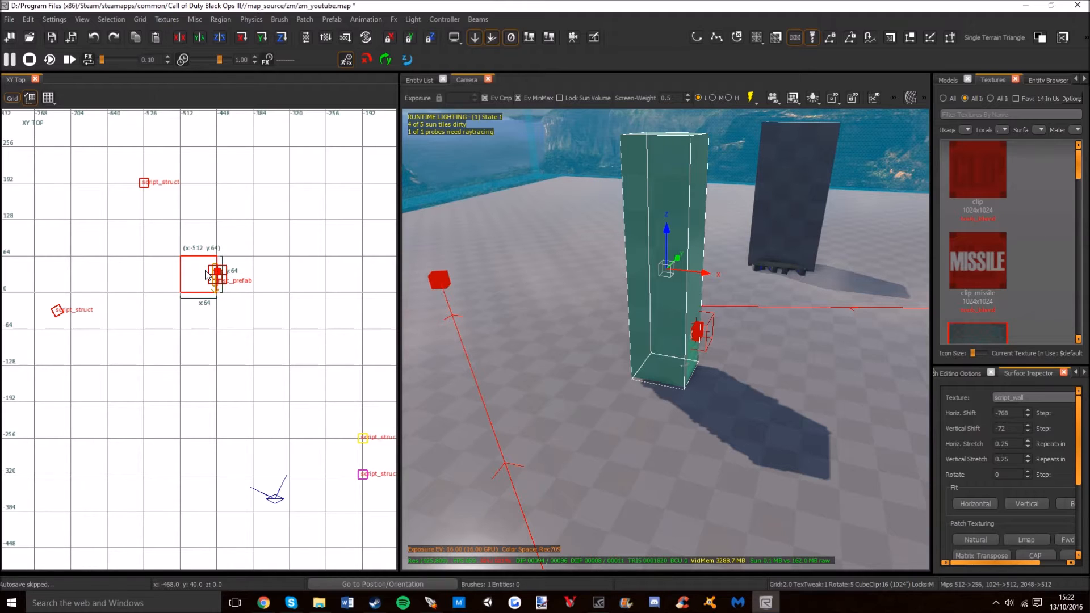
{"action": "key", "text": "9"}
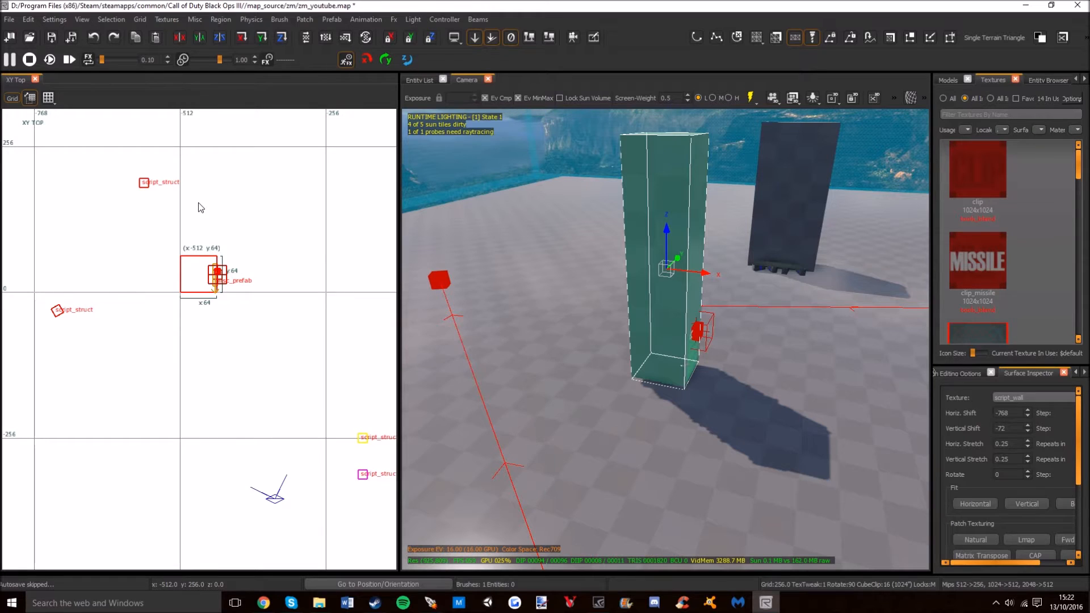
{"action": "right_click_drag", "start_coordinate": [200, 208], "coordinate": [202, 271]}
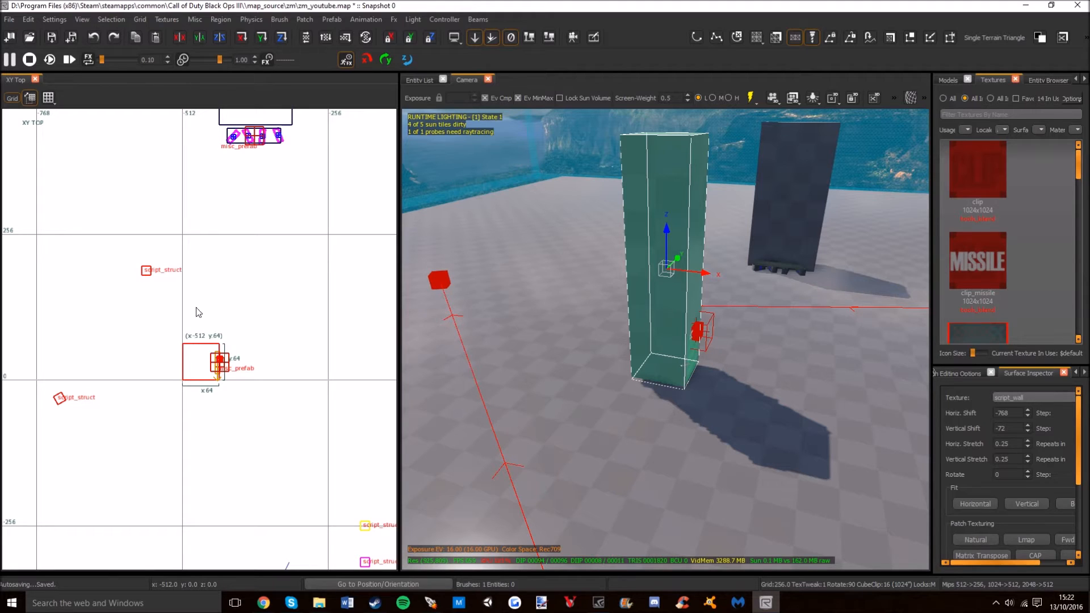
{"action": "left_click_drag", "start_coordinate": [205, 303], "coordinate": [196, 170]}
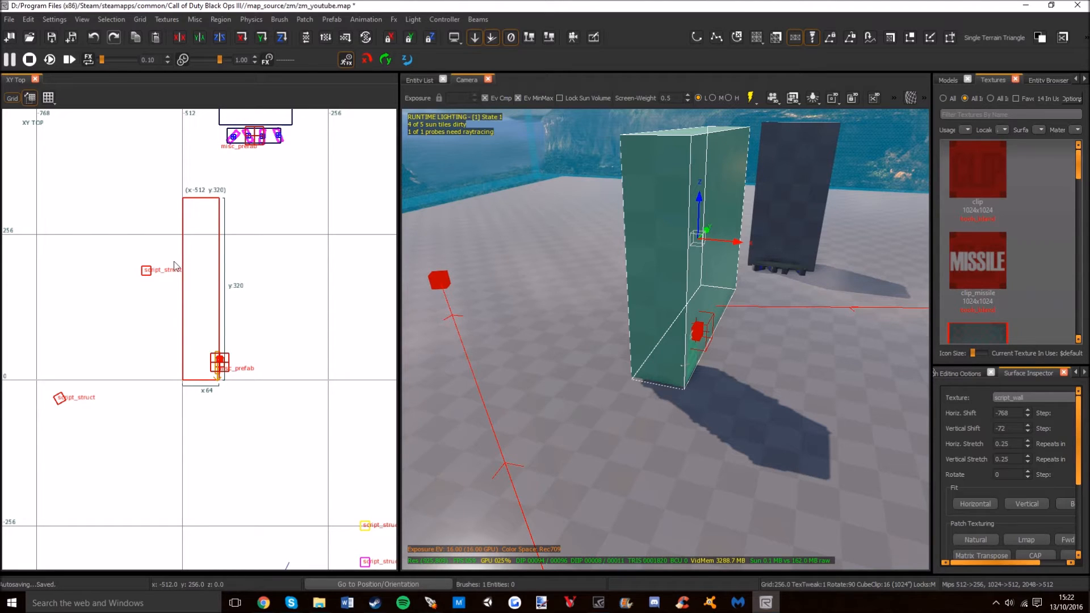
{"action": "left_click_drag", "start_coordinate": [194, 159], "coordinate": [210, 267]}
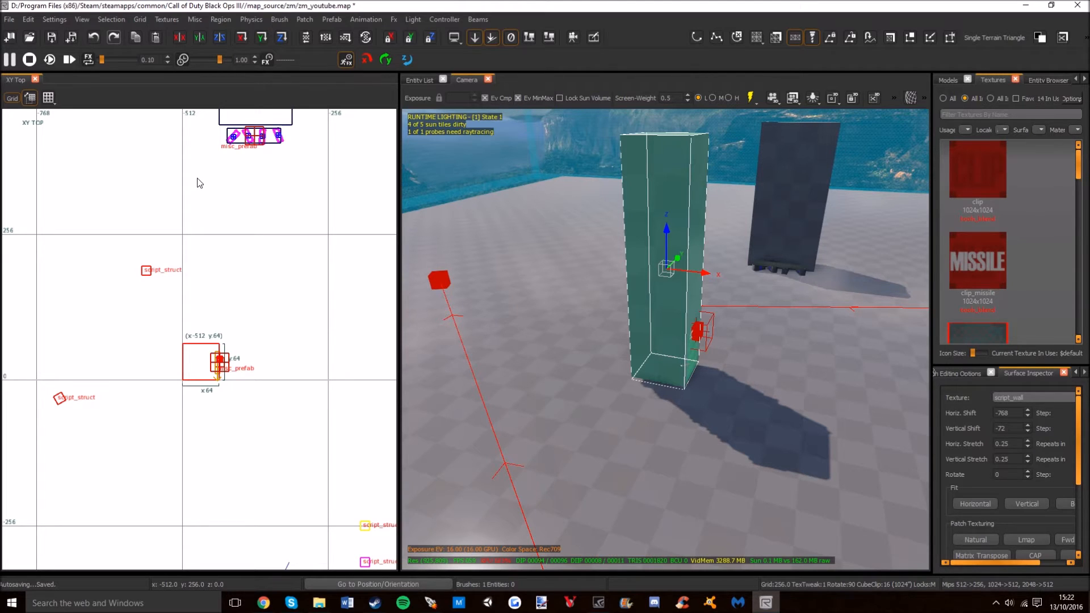
Step: Set the grid size to 8 and try adjusting the pillar brush's upper edge in the top view
{"action": "key", "text": "4"}
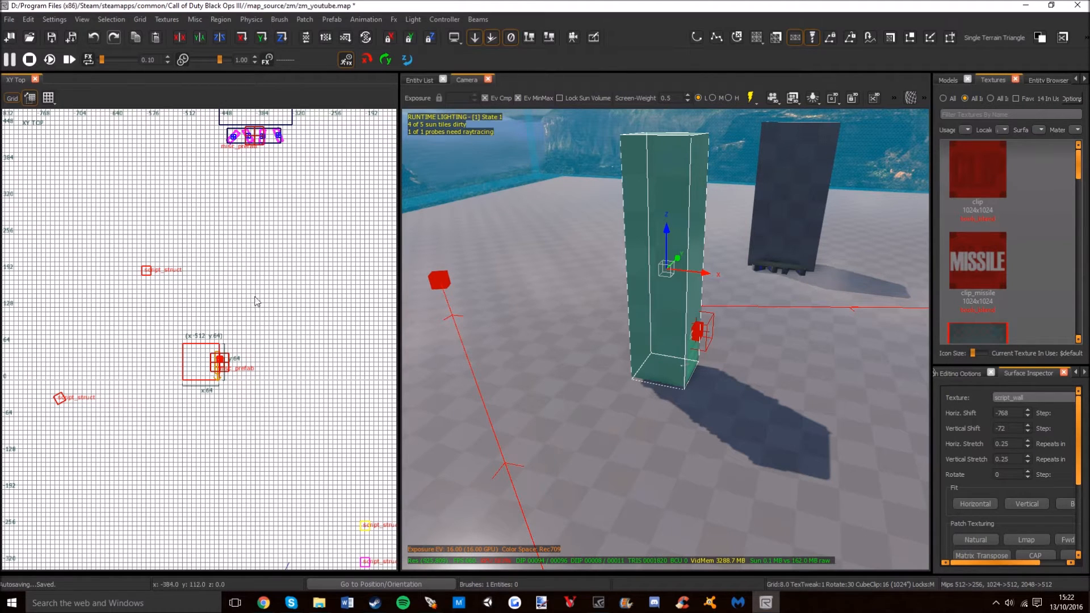
{"action": "scroll", "coordinate": [199, 394], "scroll_direction": "up", "scroll_amount": 1}
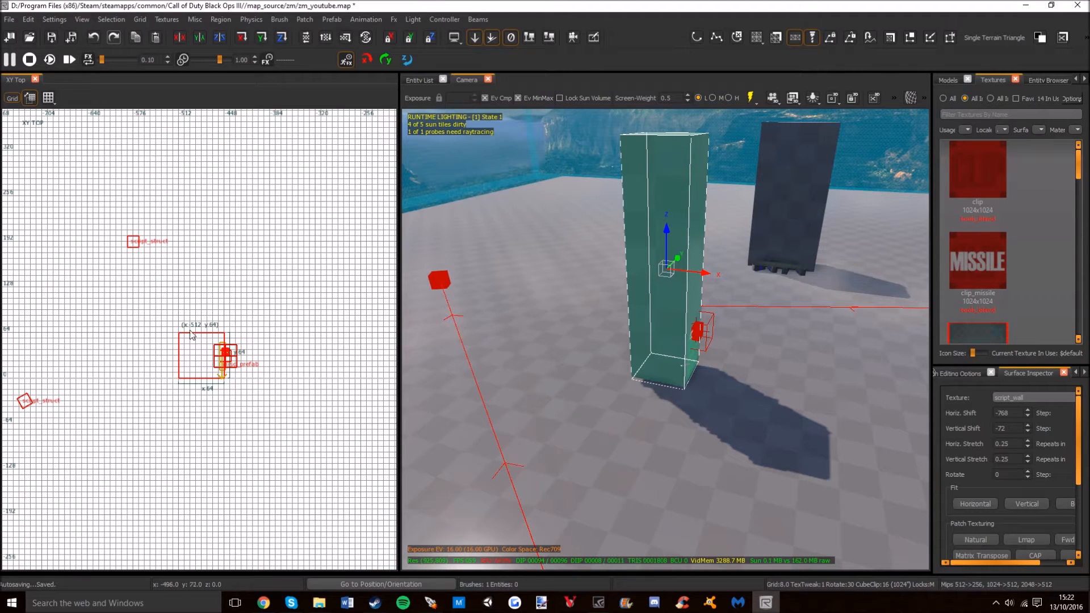
{"action": "mouse_move", "coordinate": [204, 322]}
{"action": "left_mouse_down"}
{"action": "mouse_move", "coordinate": [207, 274]}
{"action": "mouse_move", "coordinate": [207, 316]}
{"action": "left_mouse_up"}
Step: Set the grid to its finest size, 0.3, and inspect the grid lines around the pillar brush's upper corner
{"action": "key", "text": "1"}
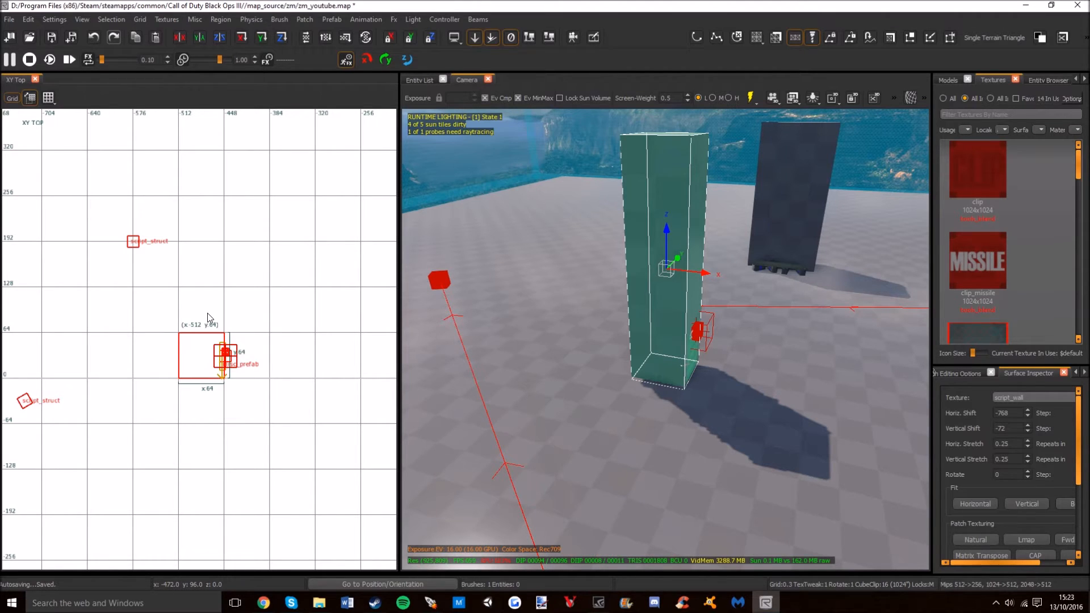
{"action": "scroll", "coordinate": [206, 312], "scroll_direction": "up", "scroll_amount": 5}
{"action": "scroll", "coordinate": [193, 342], "scroll_direction": "up", "scroll_amount": 10}
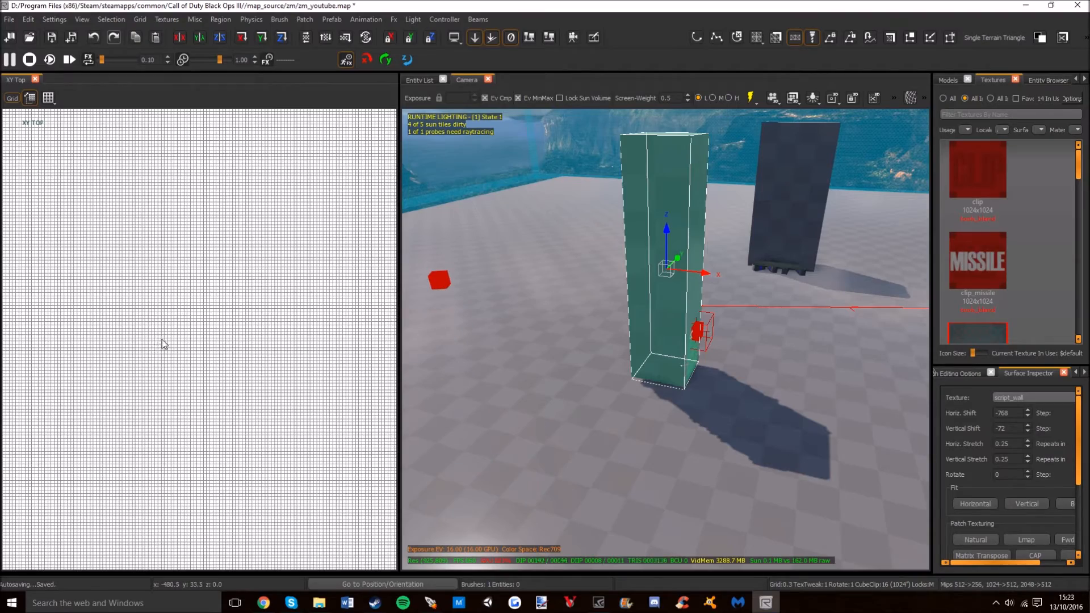
{"action": "scroll", "coordinate": [172, 319], "scroll_direction": "down", "scroll_amount": 8}
{"action": "scroll", "coordinate": [166, 308], "scroll_direction": "up", "scroll_amount": 2}
{"action": "scroll", "coordinate": [155, 291], "scroll_direction": "up", "scroll_amount": 5}
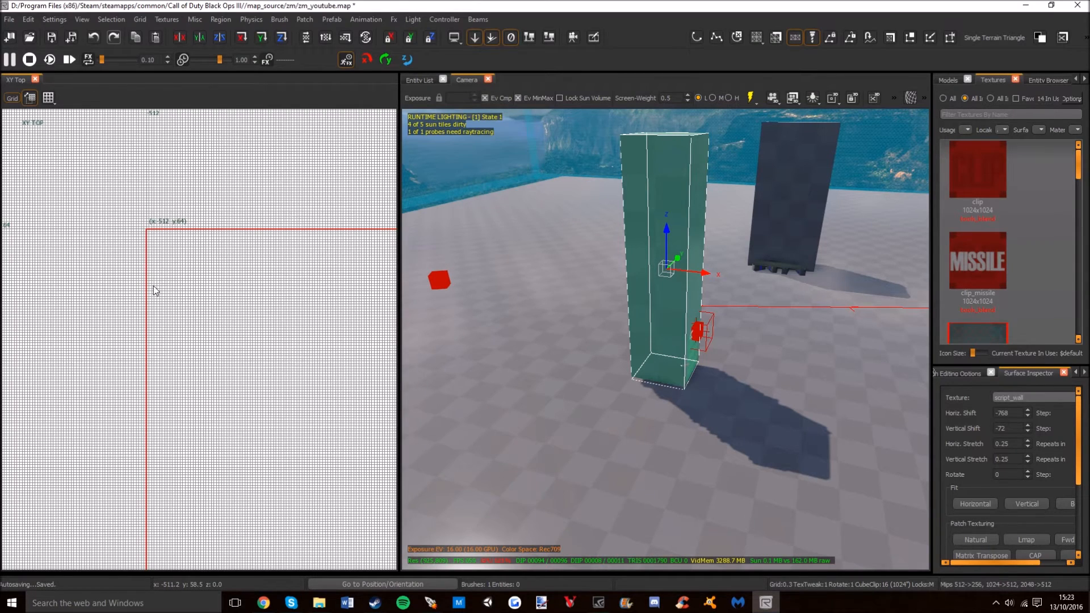
Step: Increase the grid size step by step to 32
{"action": "key", "text": "bracketright"}
{"action": "key", "text": "bracketright"}
{"action": "key", "text": "bracketright"}
{"action": "key", "text": "bracketright"}
{"action": "key", "text": "bracketright"}
{"action": "key", "text": "bracketright"}
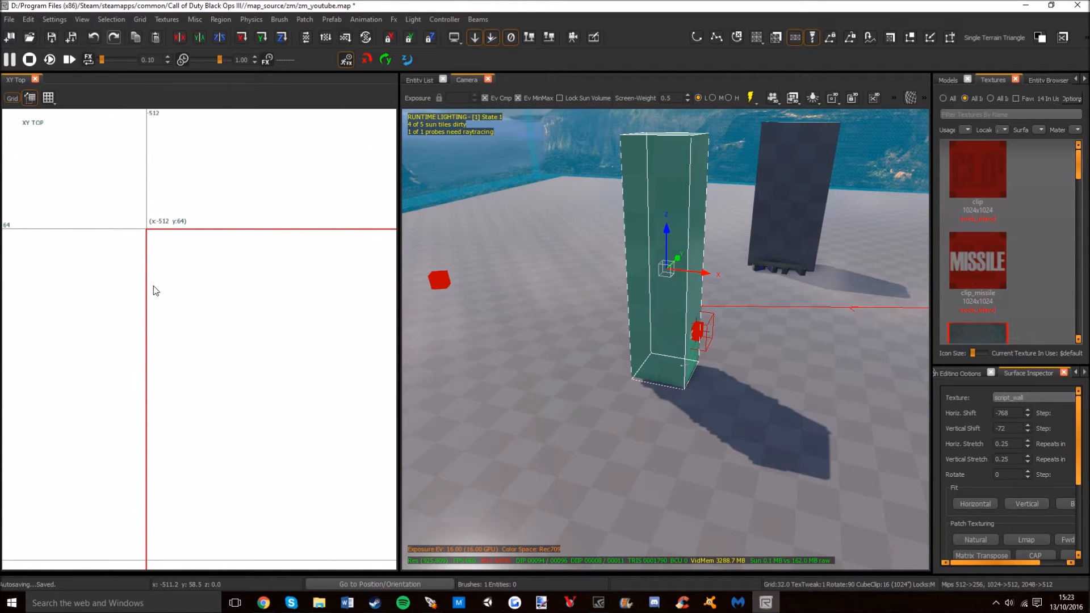
Step: Decrease the grid size step by step to 0.5 and inspect the finer grid over the pillar brush
{"action": "key", "text": "bracketleft"}
{"action": "key", "text": "bracketleft"}
{"action": "key", "text": "bracketleft"}
{"action": "key", "text": "bracketleft"}
{"action": "key", "text": "bracketleft"}
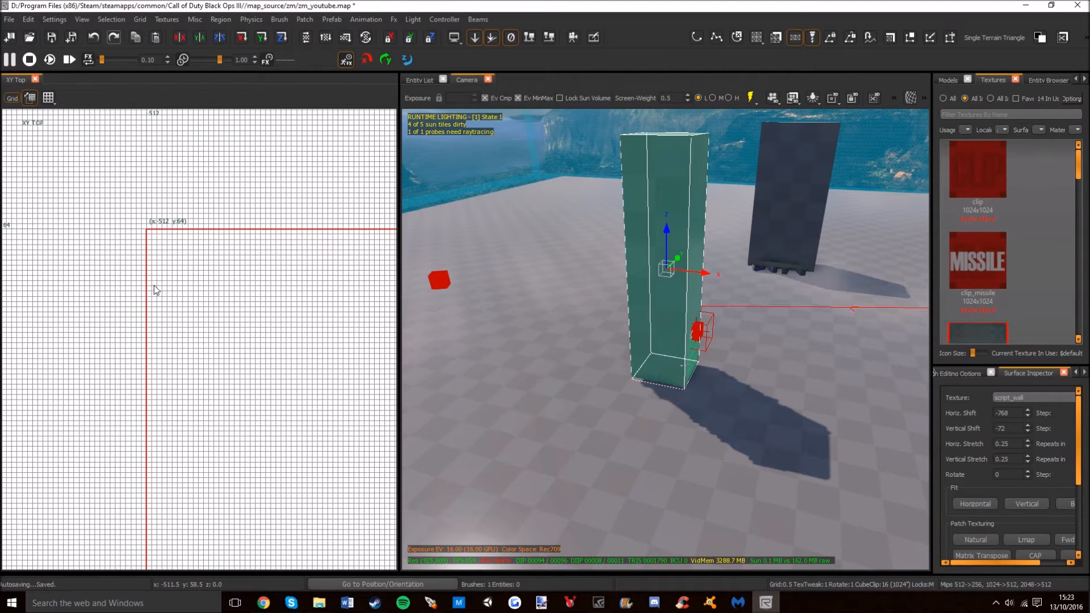
{"action": "scroll", "coordinate": [153, 285], "scroll_direction": "down", "scroll_amount": 12}
{"action": "scroll", "coordinate": [230, 336], "scroll_direction": "up", "scroll_amount": 6}
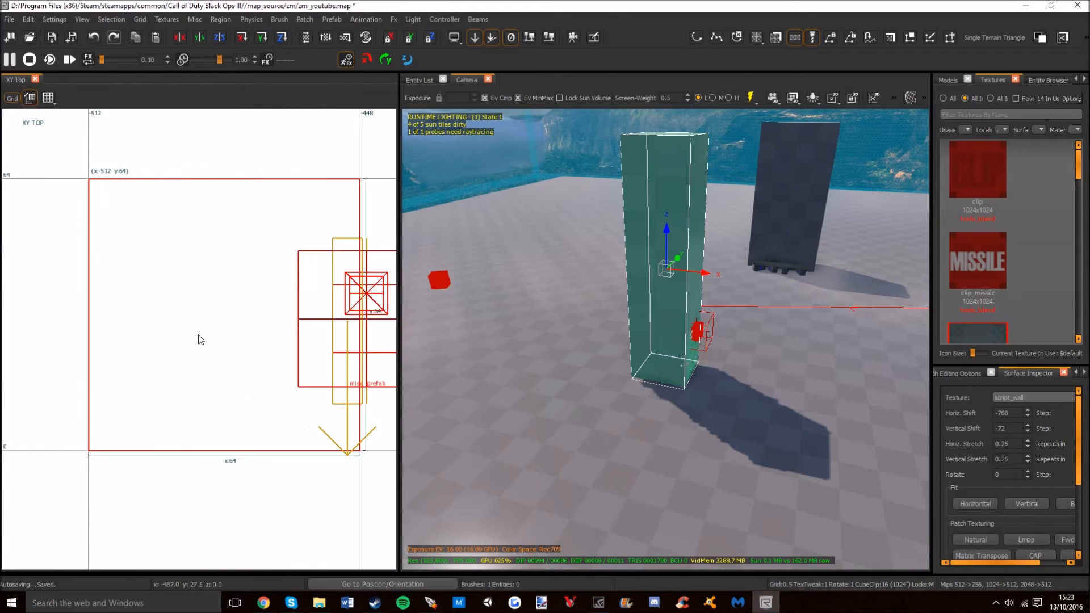
{"action": "scroll", "coordinate": [200, 335], "scroll_direction": "up", "scroll_amount": 6}
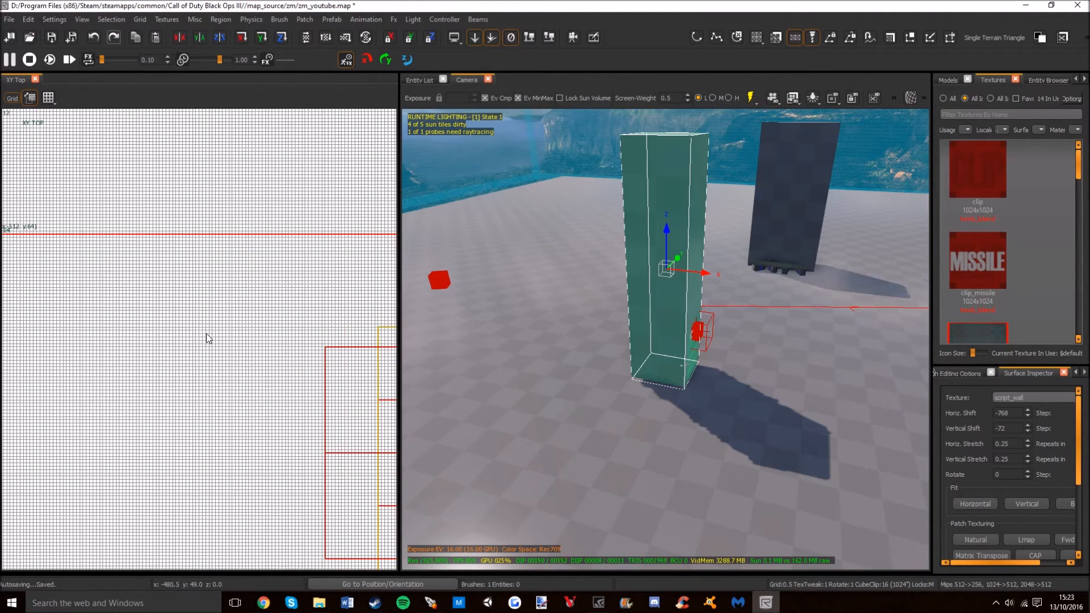
Step: Turn off grid snapping and lower the pillar brush's upper edge freely in the top view to about y 25.94
{"action": "scroll", "coordinate": [200, 335], "scroll_direction": "down", "scroll_amount": 3}
{"action": "right_click_drag", "start_coordinate": [209, 336], "coordinate": [210, 323]}
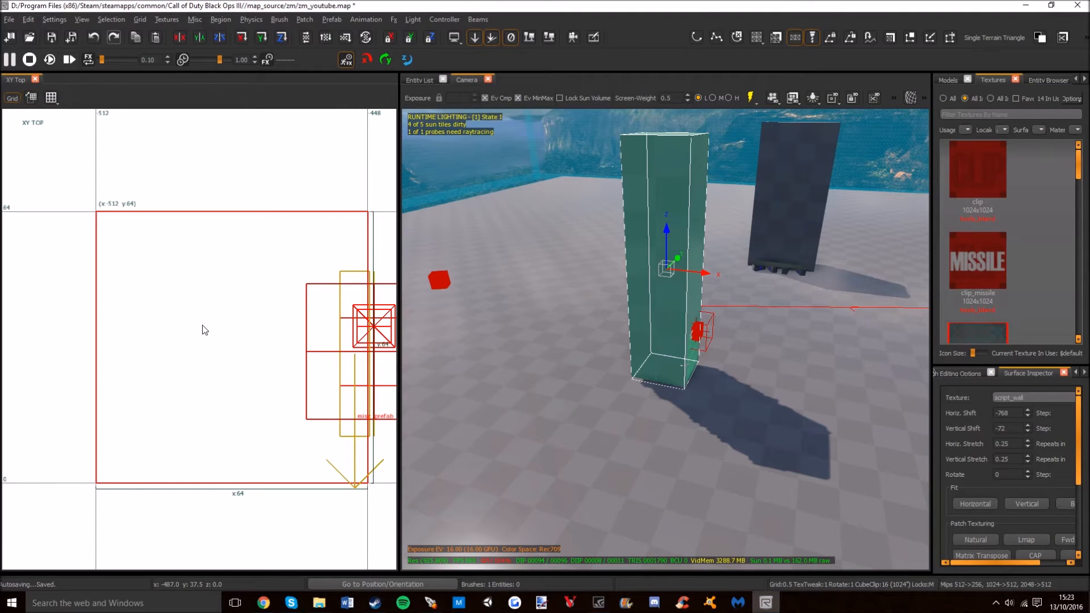
{"action": "mouse_move", "coordinate": [200, 189]}
{"action": "left_mouse_down"}
{"action": "mouse_move", "coordinate": [209, 173]}
{"action": "mouse_move", "coordinate": [191, 304]}
{"action": "mouse_move", "coordinate": [138, 389]}
{"action": "left_mouse_up"}
{"action": "scroll", "coordinate": [120, 384], "scroll_direction": "up", "scroll_amount": 10}
{"action": "mouse_move", "coordinate": [133, 316]}
{"action": "left_mouse_down"}
{"action": "mouse_move", "coordinate": [143, 278]}
{"action": "mouse_move", "coordinate": [143, 340]}
{"action": "mouse_move", "coordinate": [163, 236]}
{"action": "left_mouse_up"}
{"action": "scroll", "coordinate": [163, 236], "scroll_direction": "down", "scroll_amount": 5}
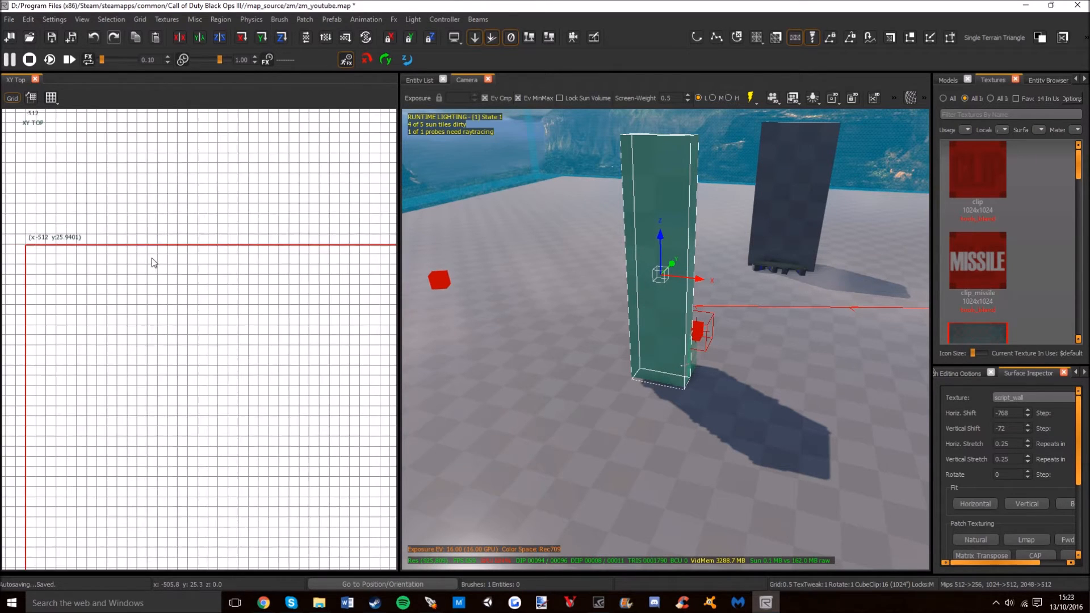
Step: Raise the pillar brush's upper edge freely to about y 64 and line it up with the grid line
{"action": "left_click_drag", "start_coordinate": [180, 282], "coordinate": [210, 161]}
{"action": "scroll", "coordinate": [321, 196], "scroll_direction": "up", "scroll_amount": 6}
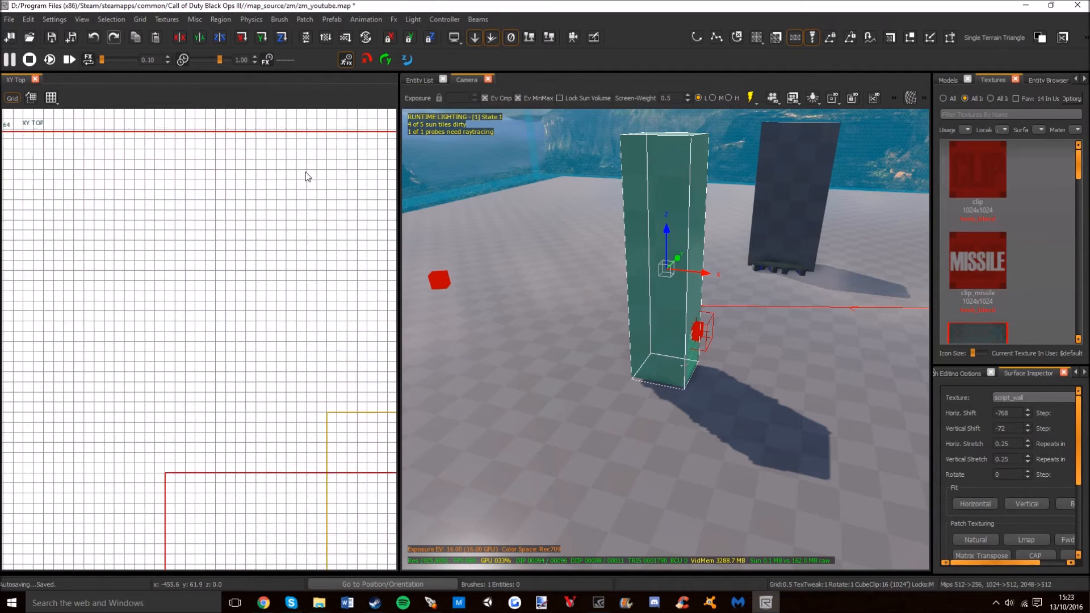
{"action": "scroll", "coordinate": [246, 223], "scroll_direction": "up", "scroll_amount": 7}
{"action": "left_click_drag", "start_coordinate": [233, 309], "coordinate": [233, 296]}
{"action": "scroll", "coordinate": [177, 303], "scroll_direction": "down", "scroll_amount": 8}
{"action": "scroll", "coordinate": [173, 305], "scroll_direction": "up", "scroll_amount": 4}
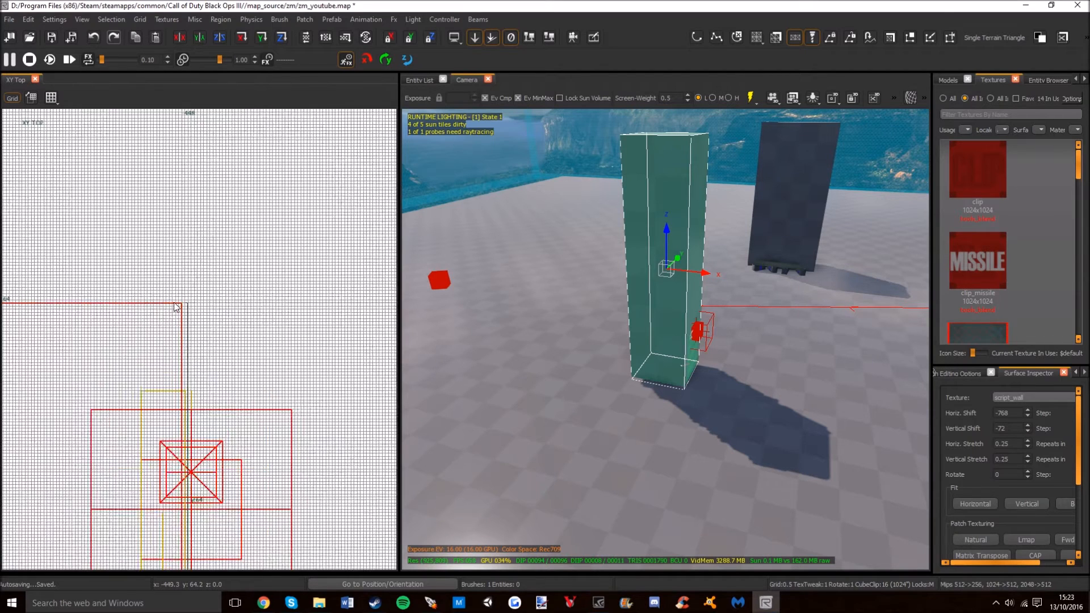
{"action": "scroll", "coordinate": [170, 305], "scroll_direction": "up", "scroll_amount": 4}
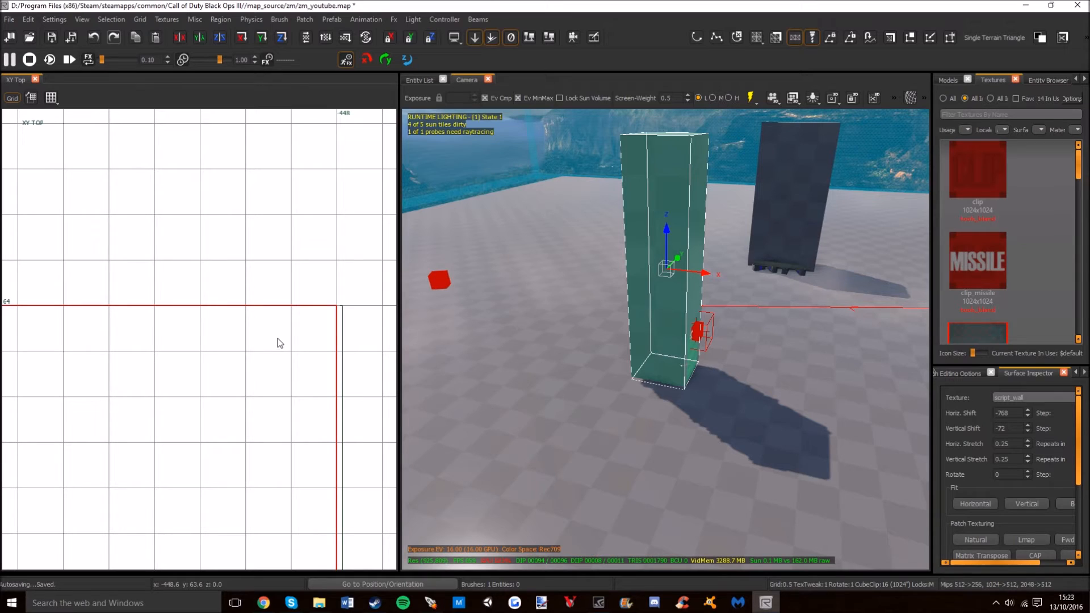
Step: Shift the pillar brush's upper edge off the y 64 line, turn grid snapping back on and snap the brush to the grid
{"action": "left_click_drag", "start_coordinate": [237, 233], "coordinate": [249, 263]}
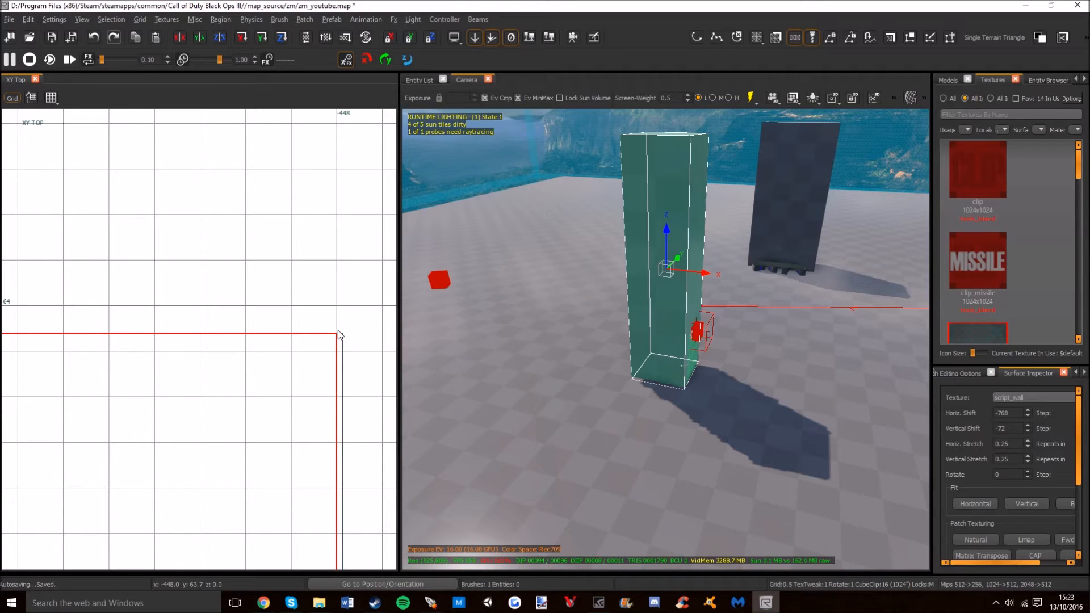
{"action": "key", "text": "ctrl+g"}
{"action": "mouse_move", "coordinate": [227, 299]}
{"action": "left_mouse_down"}
{"action": "mouse_move", "coordinate": [231, 206]}
{"action": "mouse_move", "coordinate": [220, 279]}
{"action": "left_mouse_up"}
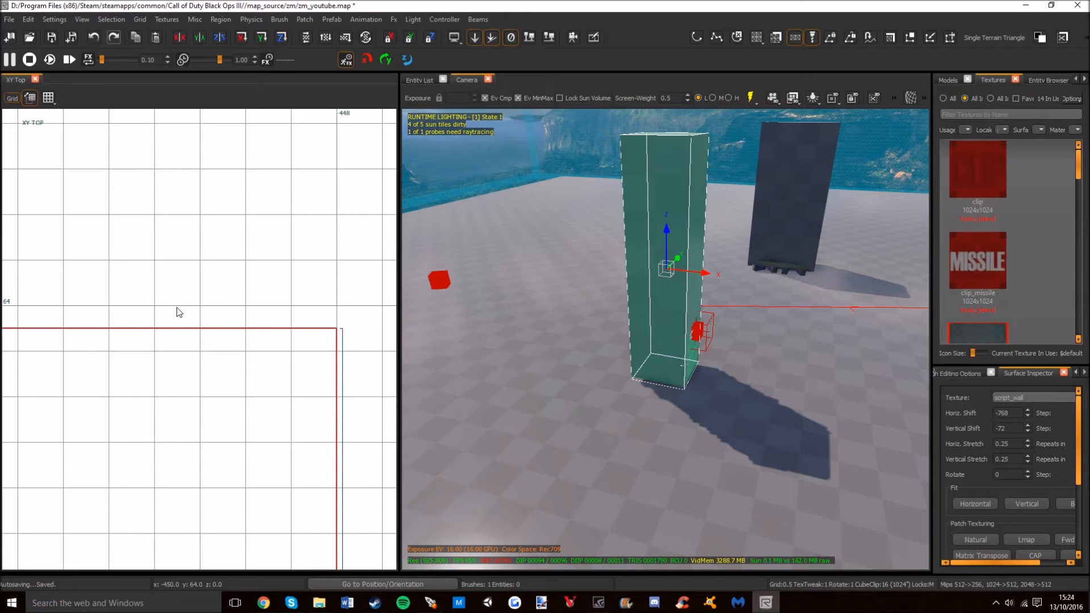
{"action": "key", "text": "ctrl+g"}
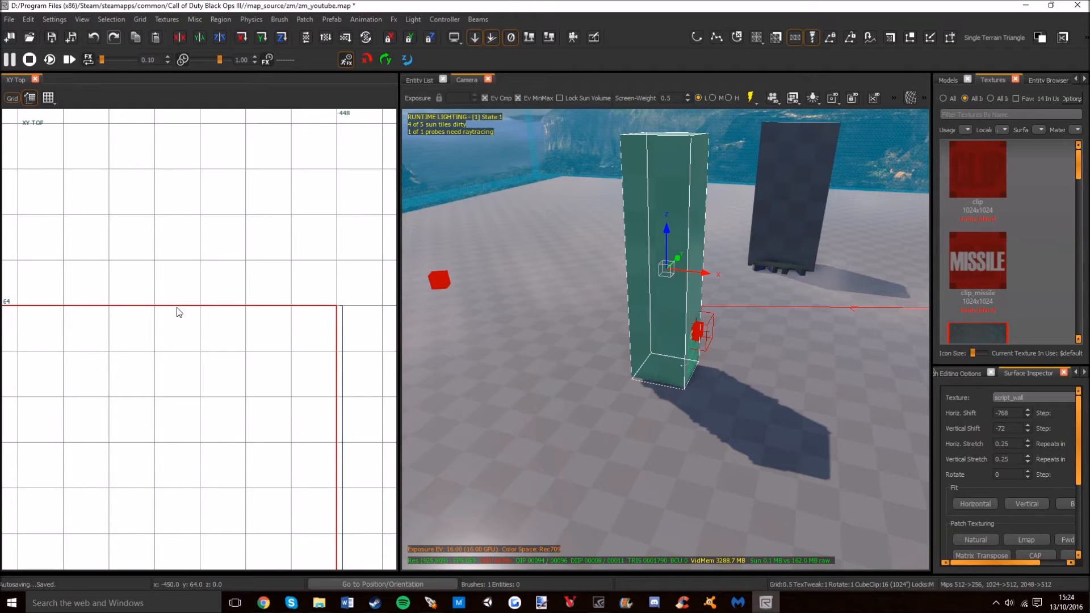
{"action": "scroll", "coordinate": [176, 308], "scroll_direction": "down", "scroll_amount": 5}
{"action": "scroll", "coordinate": [170, 301], "scroll_direction": "up", "scroll_amount": 3}
{"action": "scroll", "coordinate": [164, 311], "scroll_direction": "up", "scroll_amount": 3}
{"action": "scroll", "coordinate": [102, 315], "scroll_direction": "down", "scroll_amount": 4}
{"action": "scroll", "coordinate": [168, 311], "scroll_direction": "down", "scroll_amount": 3}
{"action": "scroll", "coordinate": [168, 311], "scroll_direction": "up", "scroll_amount": 2}
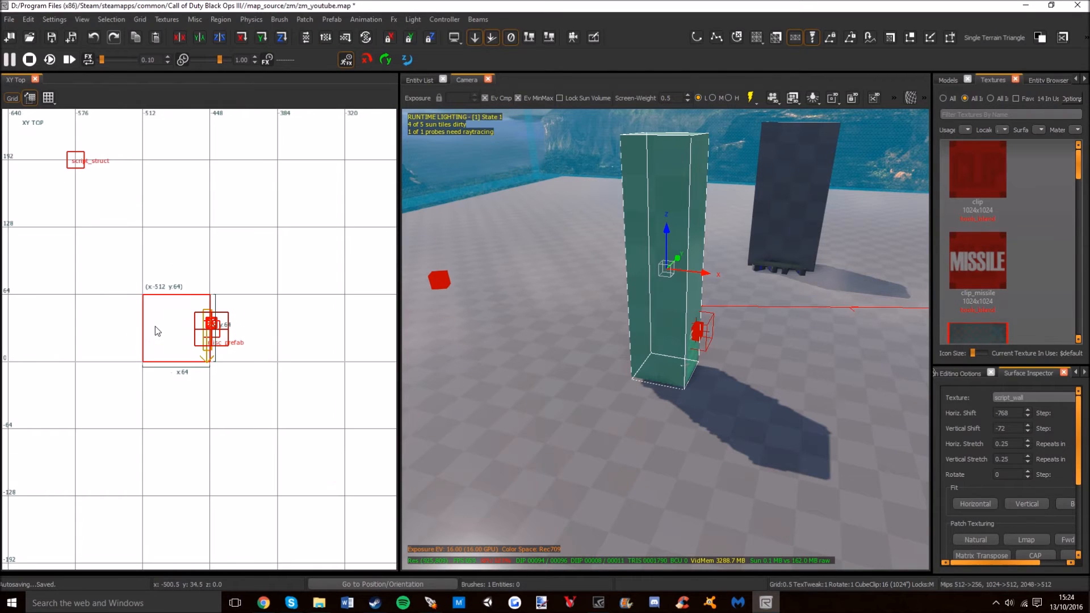
{"action": "scroll", "coordinate": [168, 309], "scroll_direction": "down", "scroll_amount": 1}
{"action": "right_click_drag", "start_coordinate": [420, 293], "coordinate": [267, 338]}
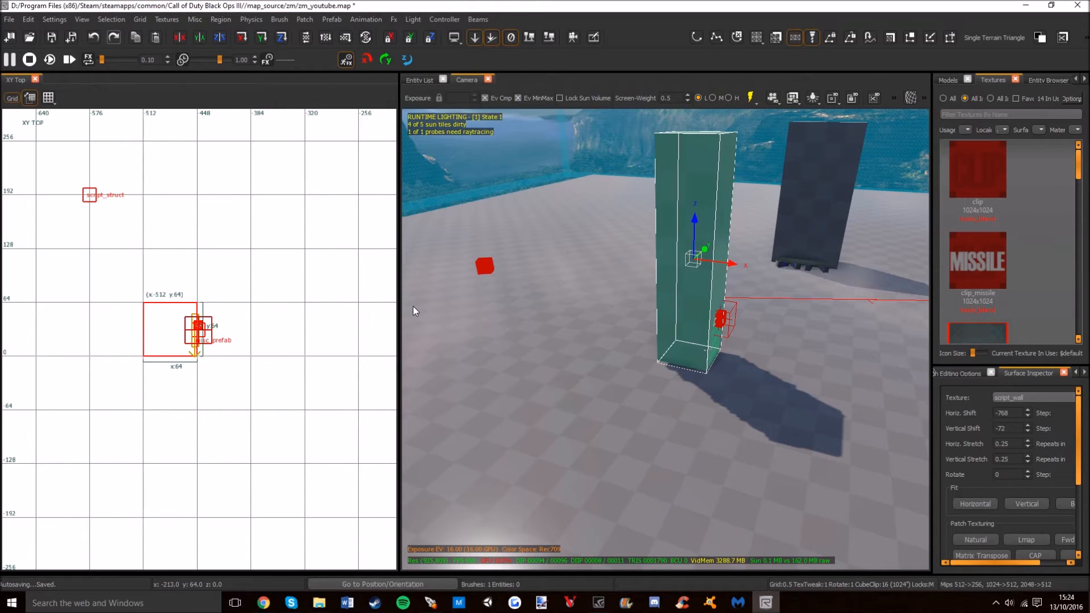
{"action": "right_click_drag", "start_coordinate": [308, 280], "coordinate": [281, 279]}
{"action": "right_click_drag", "start_coordinate": [204, 278], "coordinate": [332, 386]}
{"action": "right_click_drag", "start_coordinate": [360, 436], "coordinate": [248, 315]}
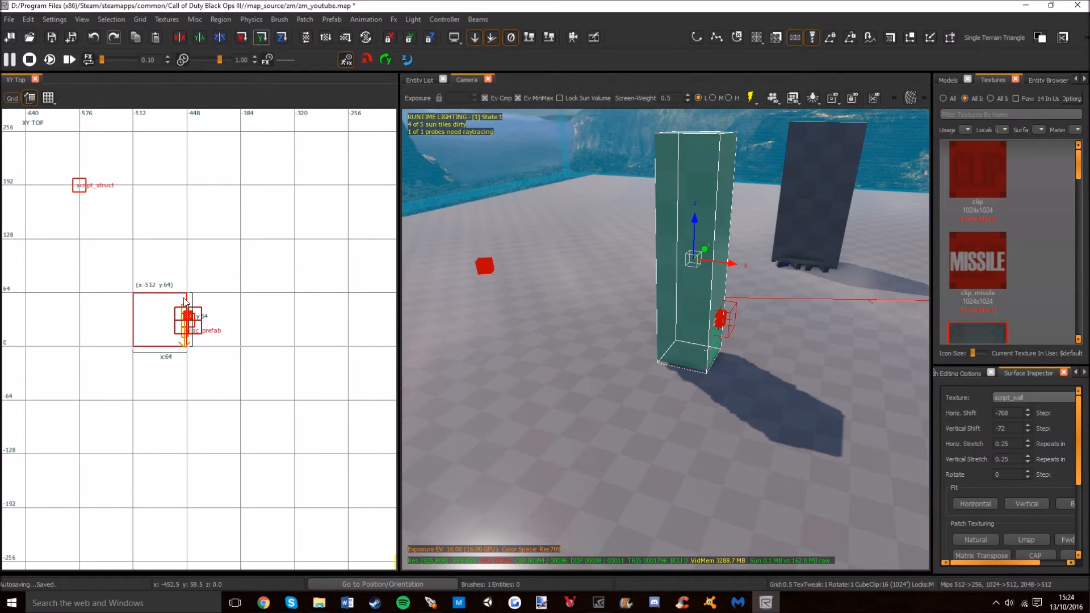
Step: Cycle the 2D view through the front, side and top projections and examine the pillar brush in each
{"action": "key", "text": "ctrl+Tab"}
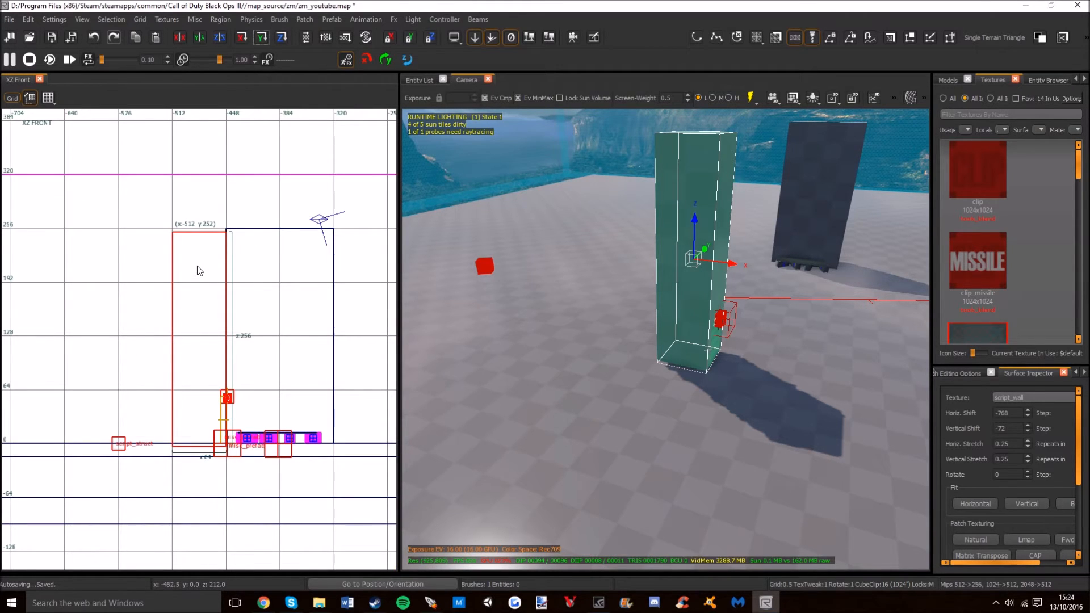
{"action": "key", "text": "ctrl+Tab"}
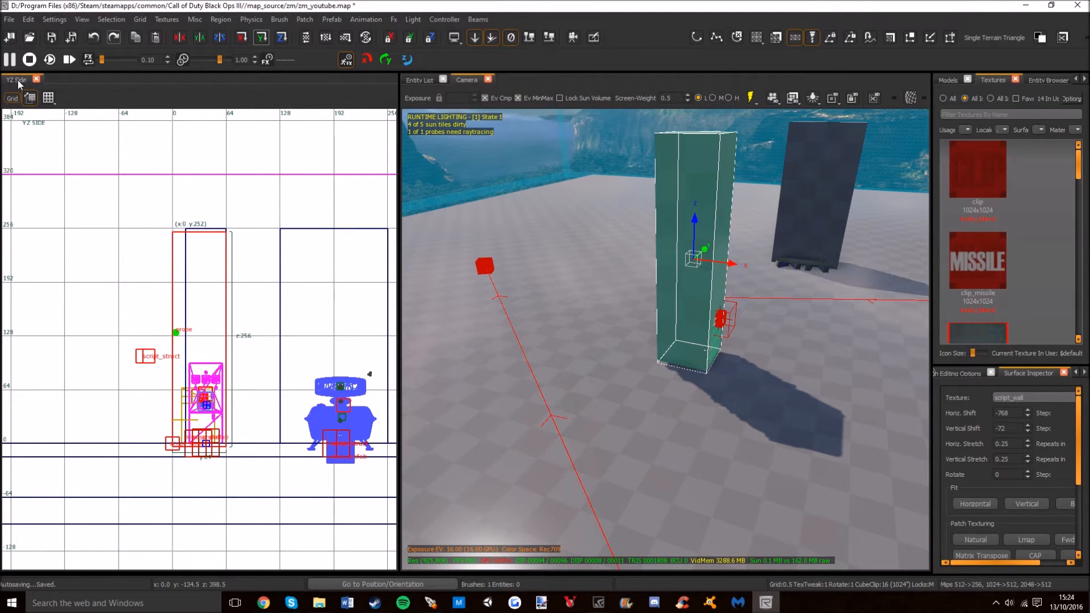
{"action": "key", "text": "ctrl+Tab"}
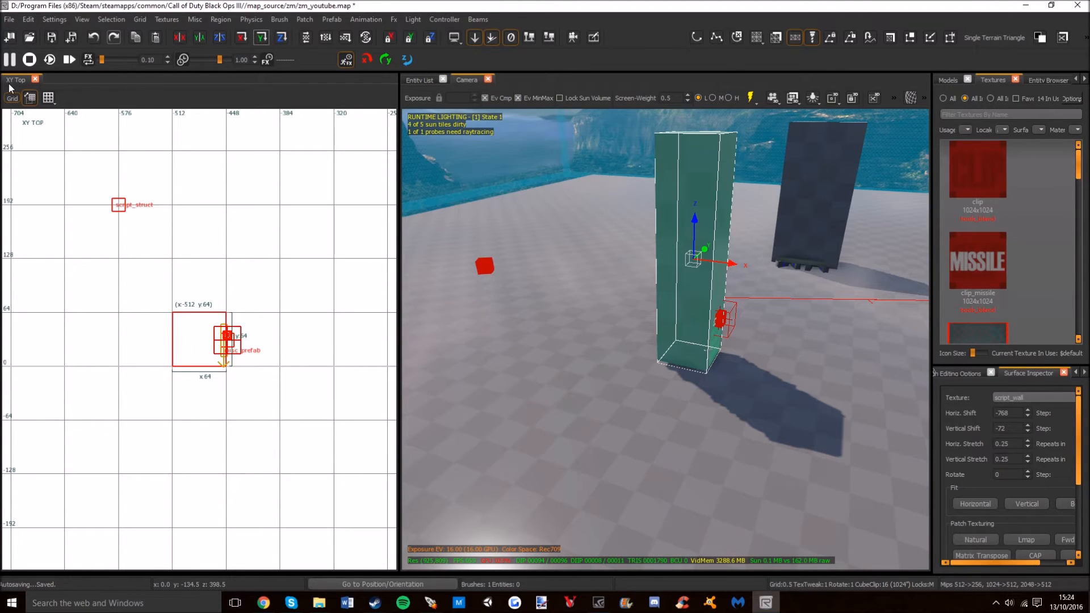
{"action": "key", "text": "ctrl+Tab"}
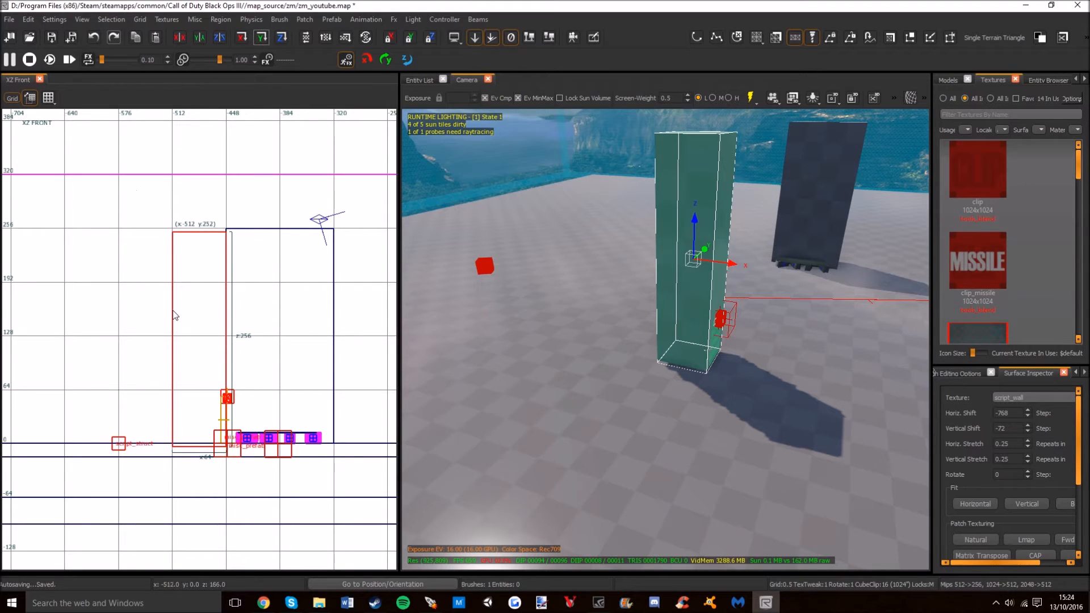
{"action": "scroll", "coordinate": [181, 328], "scroll_direction": "down", "scroll_amount": 5}
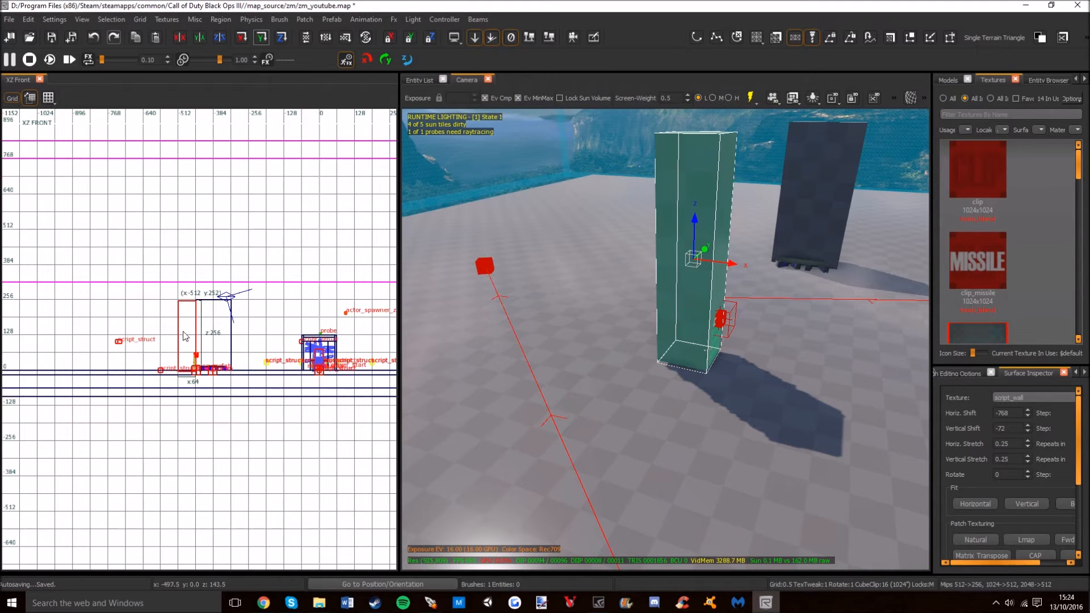
{"action": "scroll", "coordinate": [193, 329], "scroll_direction": "up", "scroll_amount": 5}
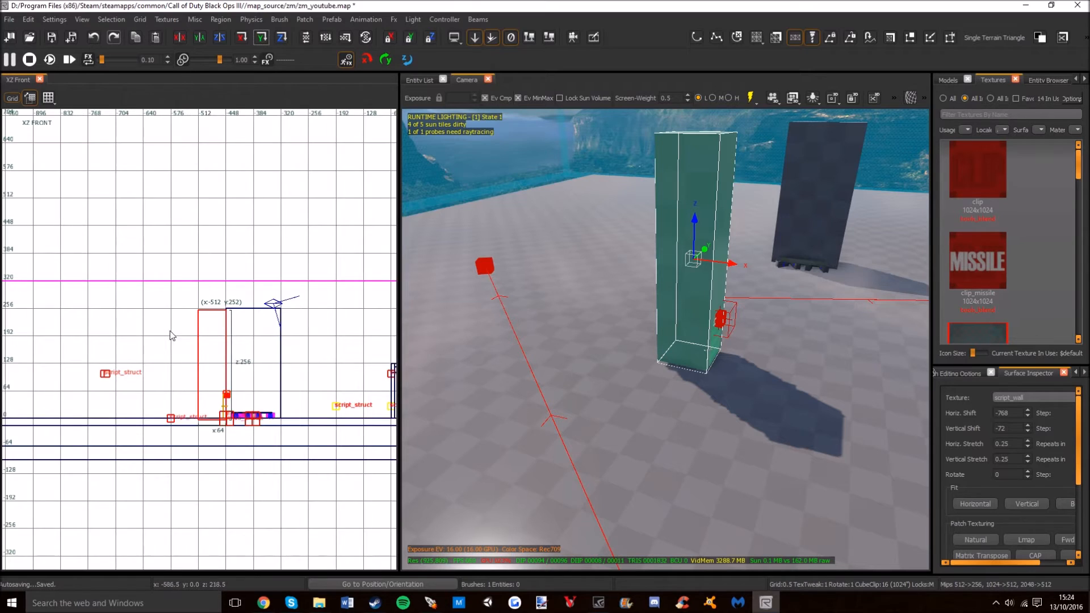
{"action": "key", "text": "ctrl+Tab"}
{"action": "key", "text": "ctrl+Tab"}
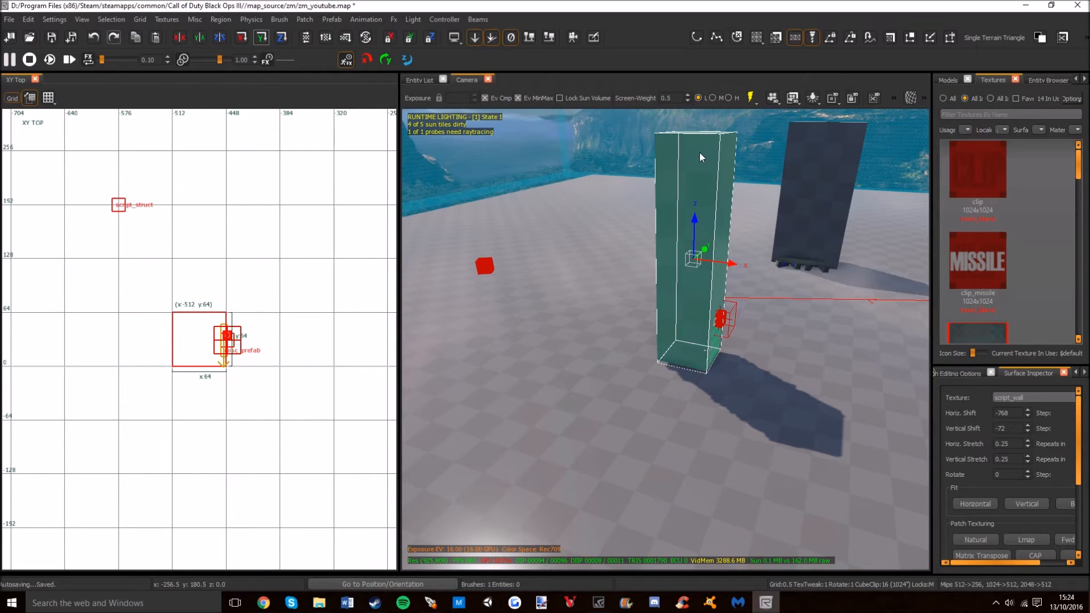
Step: Lower the pillar brush's top face in the XZ front view so the brush is 192.5 units high
{"action": "right_click_drag", "start_coordinate": [189, 243], "coordinate": [191, 211]}
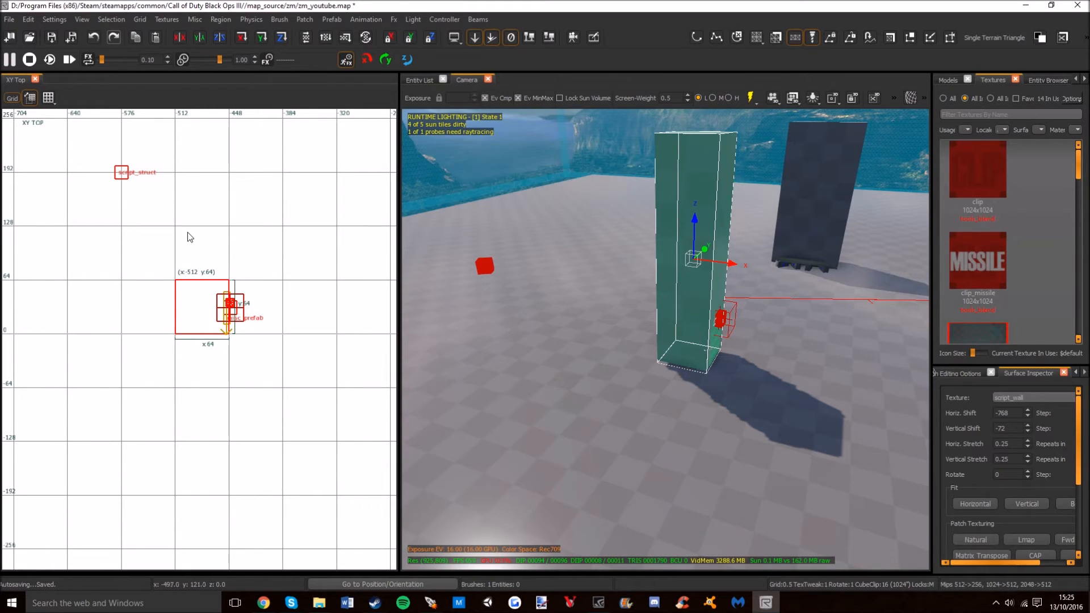
{"action": "key", "text": "ctrl+Tab"}
{"action": "mouse_move", "coordinate": [208, 187]}
{"action": "left_mouse_down"}
{"action": "mouse_move", "coordinate": [226, 266]}
{"action": "mouse_move", "coordinate": [221, 287]}
{"action": "mouse_move", "coordinate": [211, 252]}
{"action": "mouse_move", "coordinate": [199, 256]}
{"action": "mouse_move", "coordinate": [204, 224]}
{"action": "mouse_move", "coordinate": [193, 287]}
{"action": "left_mouse_up"}
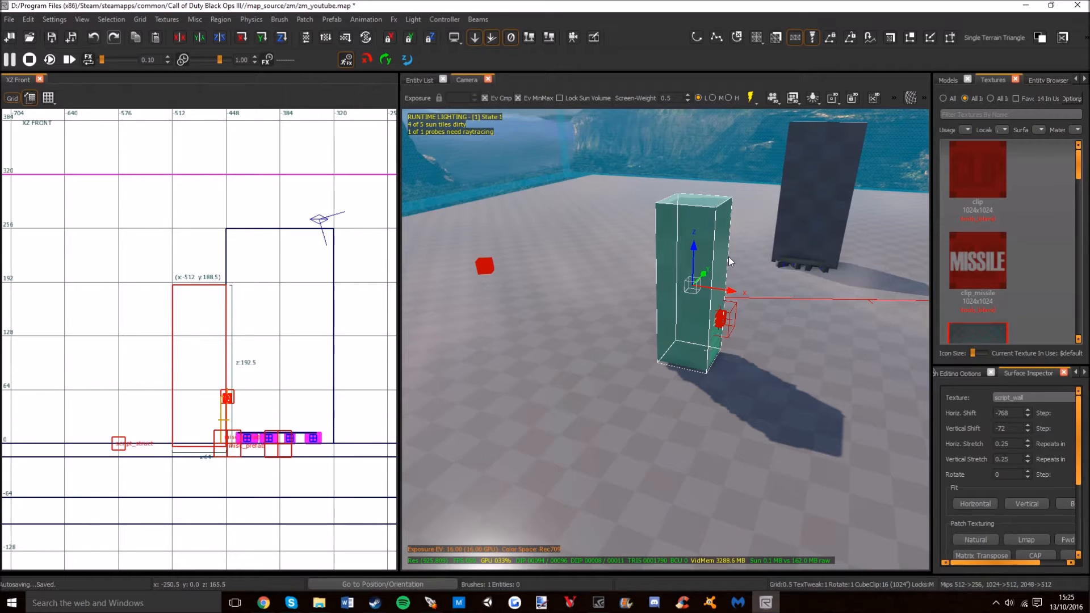
Step: Try moving the pillar brush in the camera view with the front and side projections shown, and undo each move
{"action": "mouse_move", "coordinate": [702, 277]}
{"action": "left_mouse_down"}
{"action": "mouse_move", "coordinate": [658, 307]}
{"action": "mouse_move", "coordinate": [692, 263]}
{"action": "mouse_move", "coordinate": [666, 288]}
{"action": "mouse_move", "coordinate": [639, 286]}
{"action": "mouse_move", "coordinate": [650, 262]}
{"action": "left_mouse_up"}
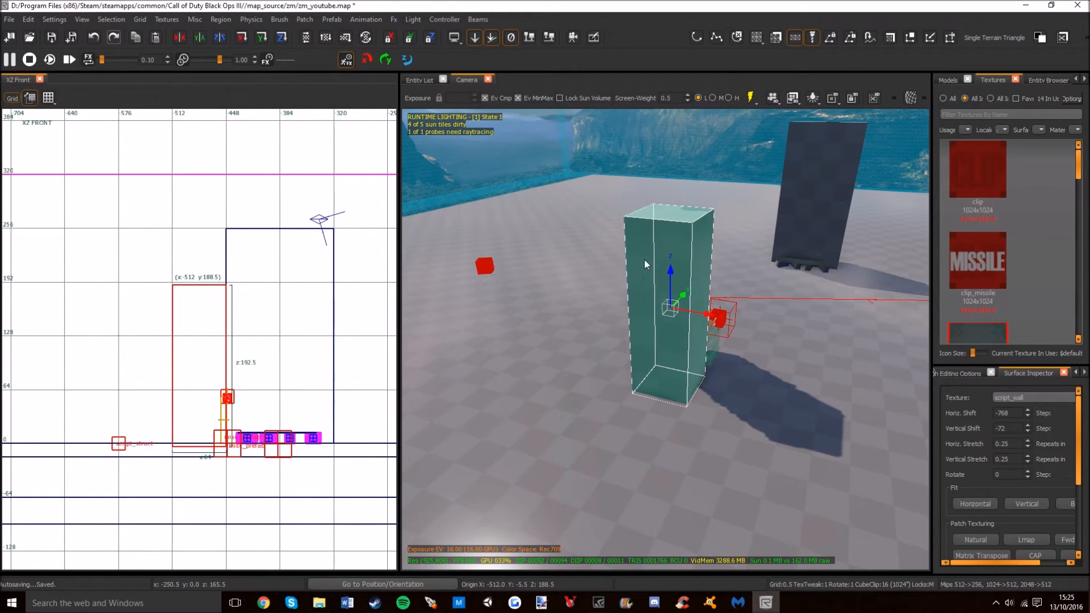
{"action": "key", "text": "ctrl+z"}
{"action": "key", "text": "ctrl+Tab"}
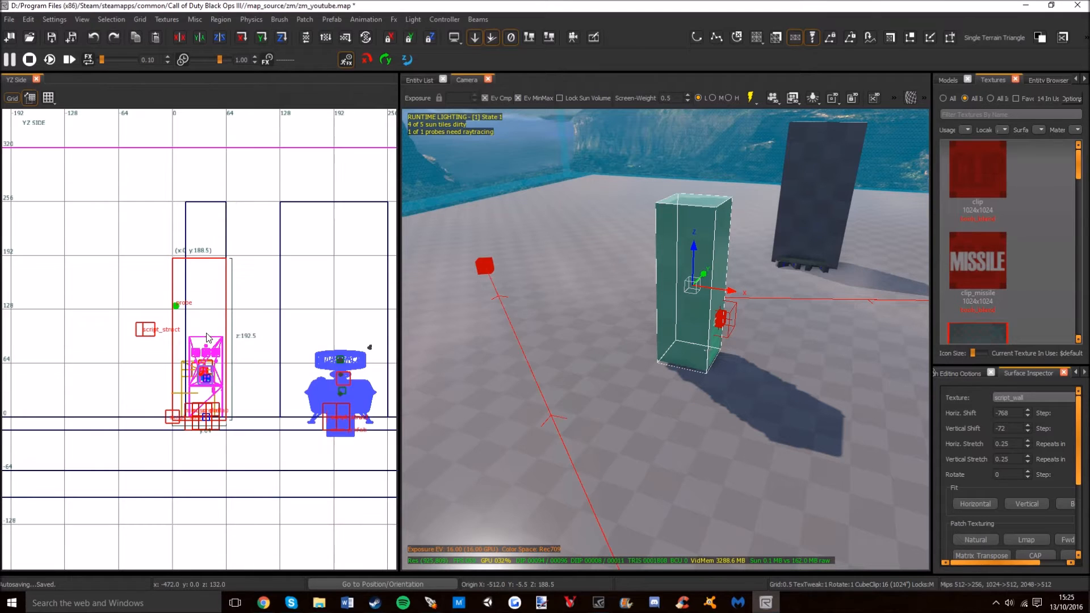
{"action": "mouse_move", "coordinate": [706, 271]}
{"action": "left_mouse_down"}
{"action": "mouse_move", "coordinate": [629, 326]}
{"action": "mouse_move", "coordinate": [670, 257]}
{"action": "left_mouse_up"}
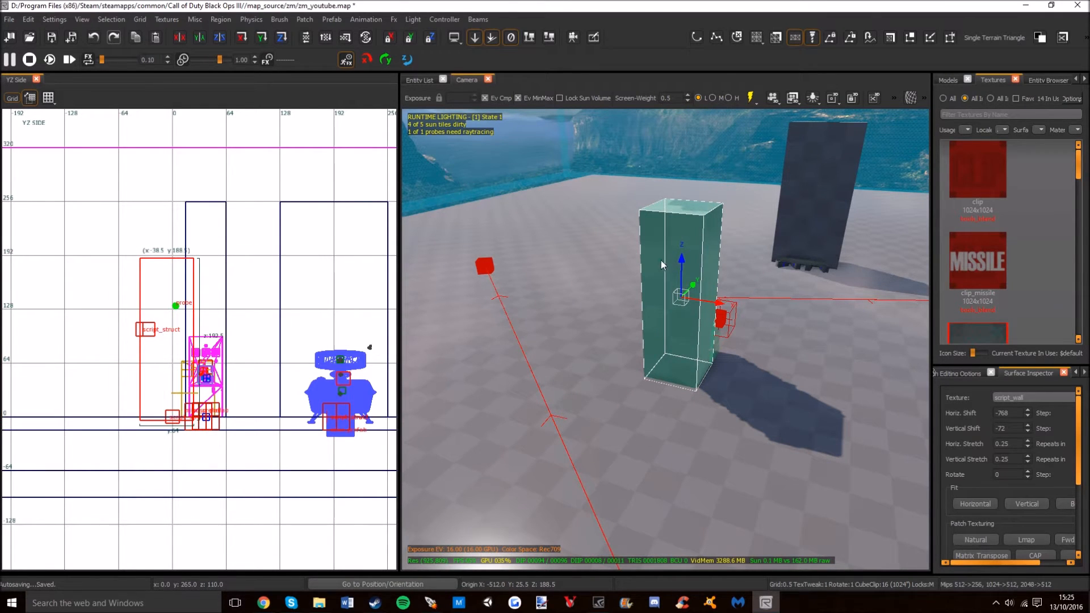
{"action": "scroll", "coordinate": [230, 293], "scroll_direction": "down", "scroll_amount": 3}
{"action": "key", "text": "ctrl+Tab"}
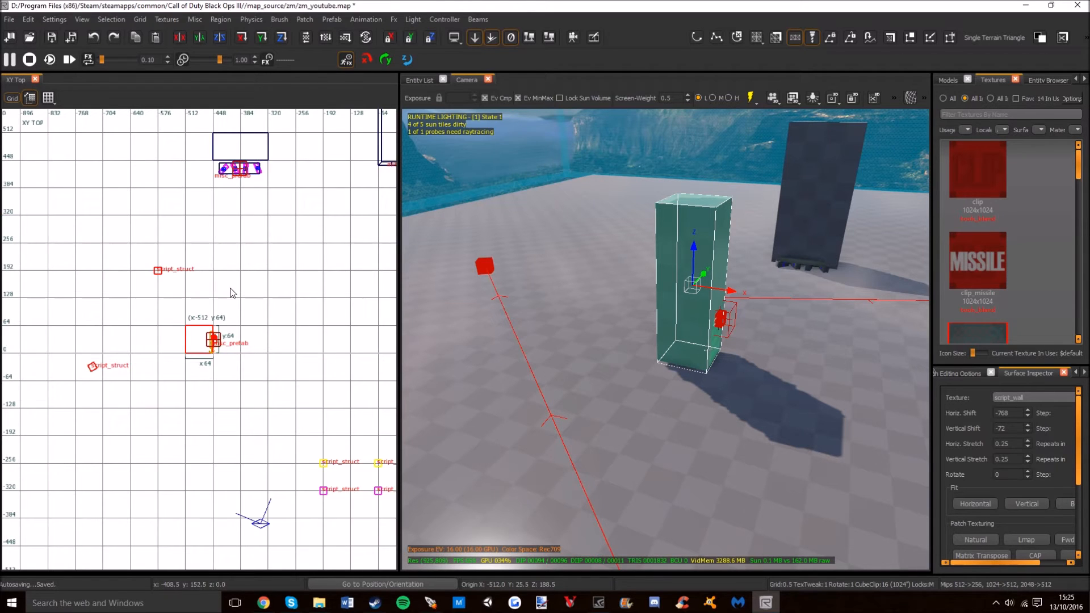
Step: Set the grid size to 4 and deselect the pillar brush
{"action": "scroll", "coordinate": [230, 292], "scroll_direction": "up", "scroll_amount": 5}
{"action": "scroll", "coordinate": [327, 295], "scroll_direction": "down", "scroll_amount": 1}
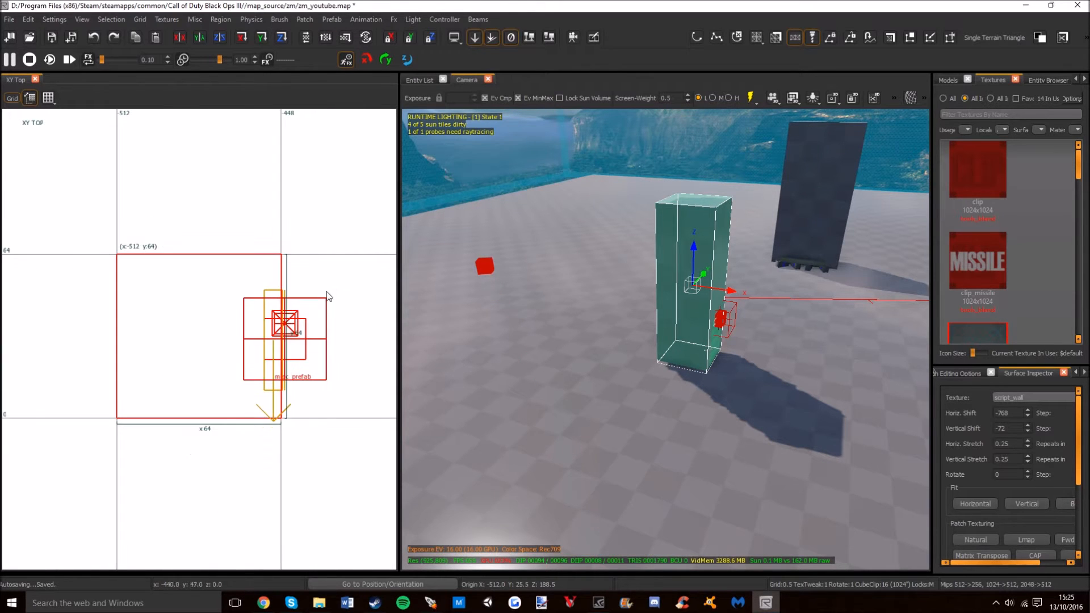
{"action": "scroll", "coordinate": [586, 276], "scroll_direction": "up", "scroll_amount": 3}
{"action": "scroll", "coordinate": [239, 291], "scroll_direction": "down", "scroll_amount": 2}
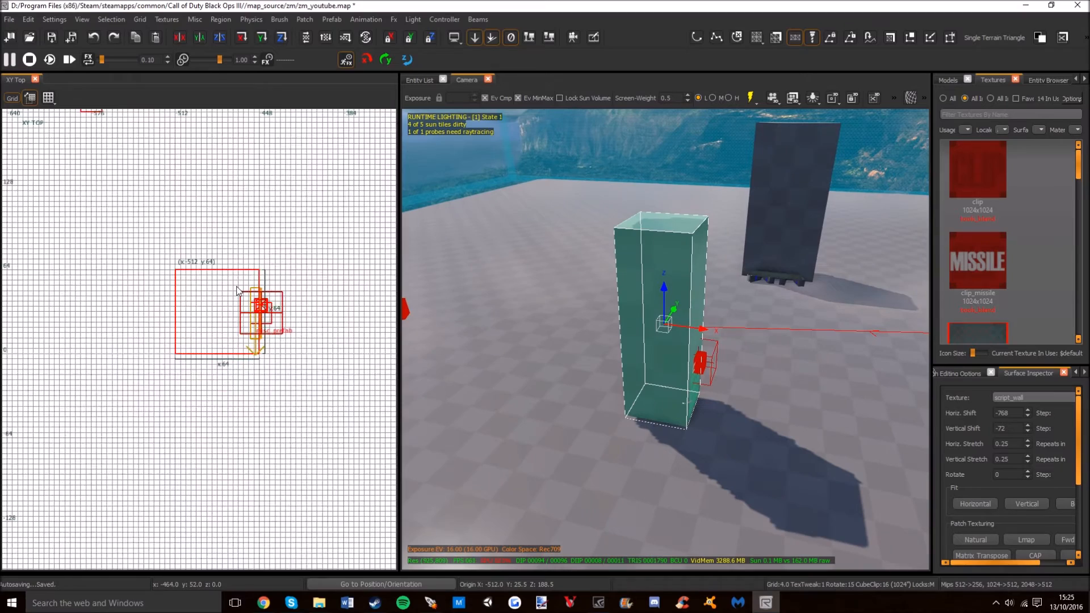
{"action": "scroll", "coordinate": [237, 291], "scroll_direction": "down", "scroll_amount": 2}
{"action": "right_click_drag", "start_coordinate": [518, 297], "coordinate": [677, 341]}
{"action": "key", "text": "Escape"}
Step: Select the tall red info_player_start entity, show its entity properties and widen the area that lists them
{"action": "right_click_drag", "start_coordinate": [632, 310], "coordinate": [732, 324]}
{"action": "right_click_drag", "start_coordinate": [618, 272], "coordinate": [619, 271]}
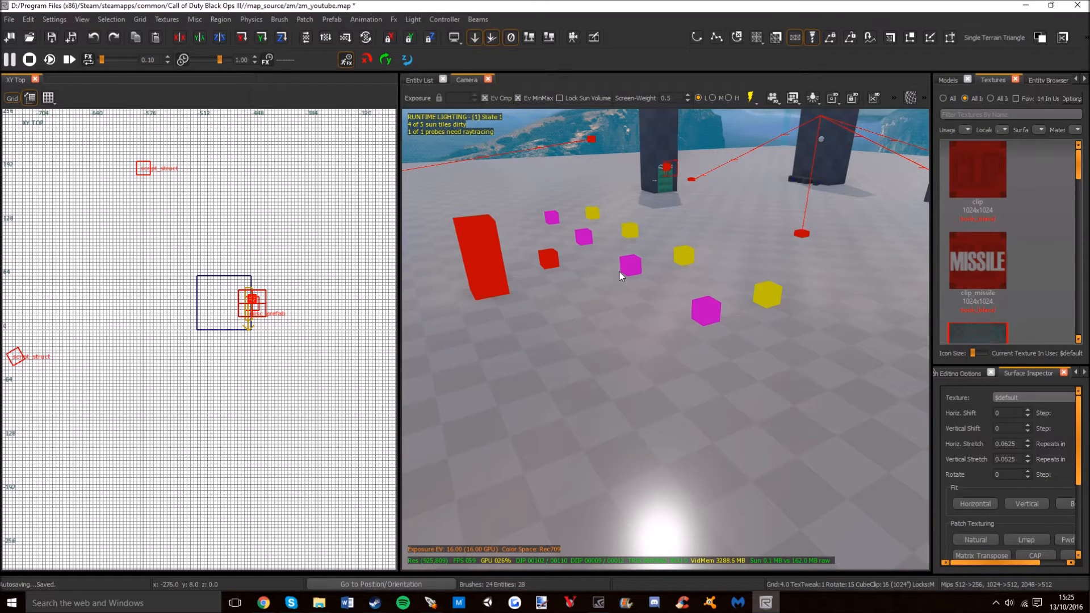
{"action": "right_click_drag", "start_coordinate": [546, 292], "coordinate": [572, 308]}
{"action": "left_click", "coordinate": [560, 302]}
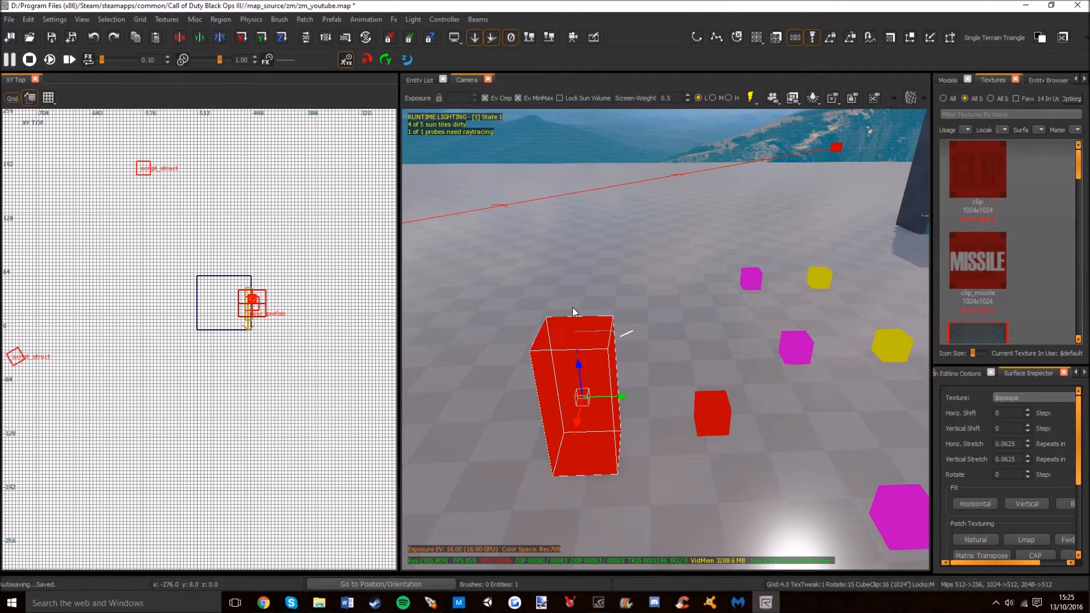
{"action": "key", "text": "n"}
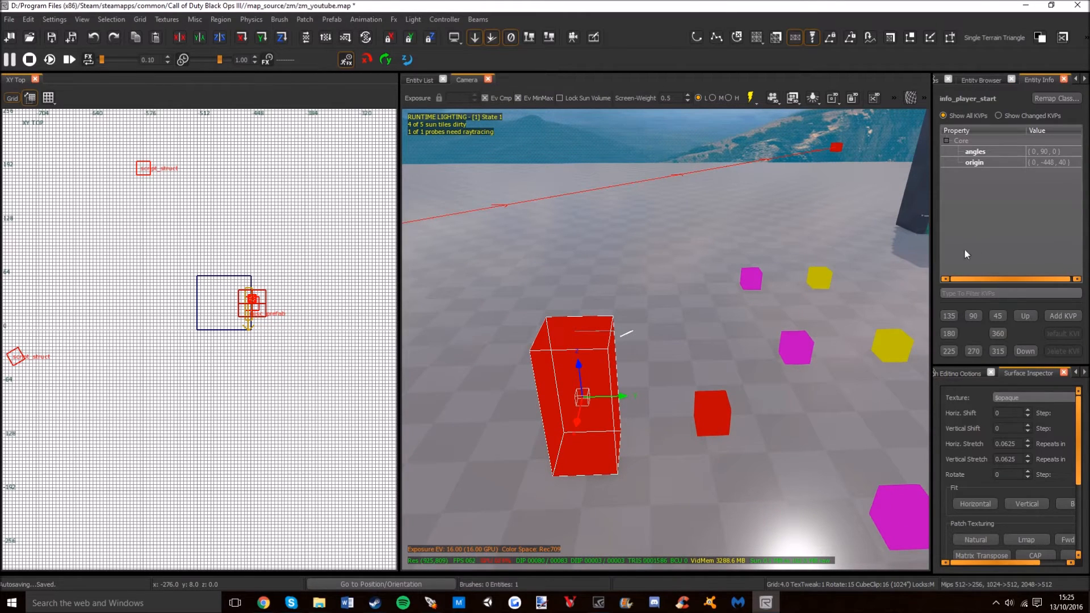
{"action": "left_click_drag", "start_coordinate": [929, 241], "coordinate": [808, 227]}
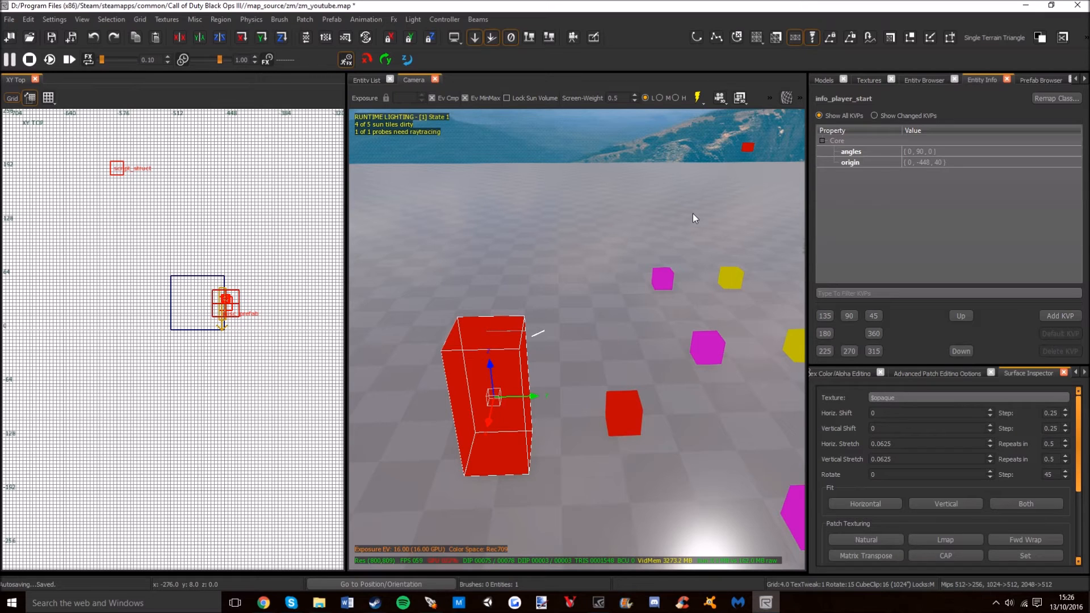
Step: Select only the small red script_struct cube beside the player start and examine its properties and target links
{"action": "key", "text": "Escape"}
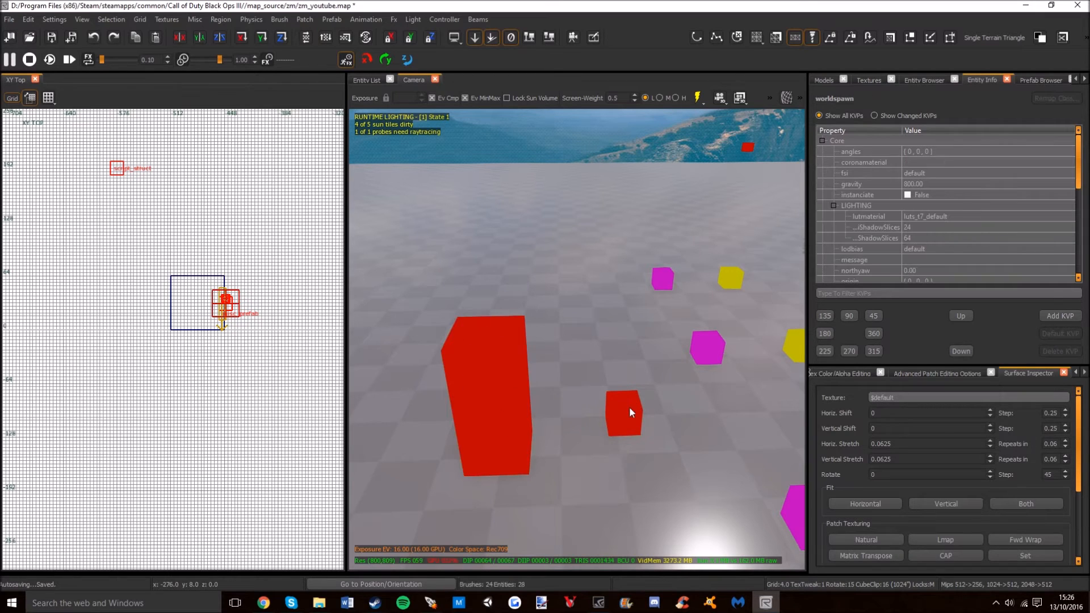
{"action": "left_click", "coordinate": [627, 408], "text": "shift"}
{"action": "right_click_drag", "start_coordinate": [681, 317], "coordinate": [730, 329]}
{"action": "right_click_drag", "start_coordinate": [638, 337], "coordinate": [645, 335]}
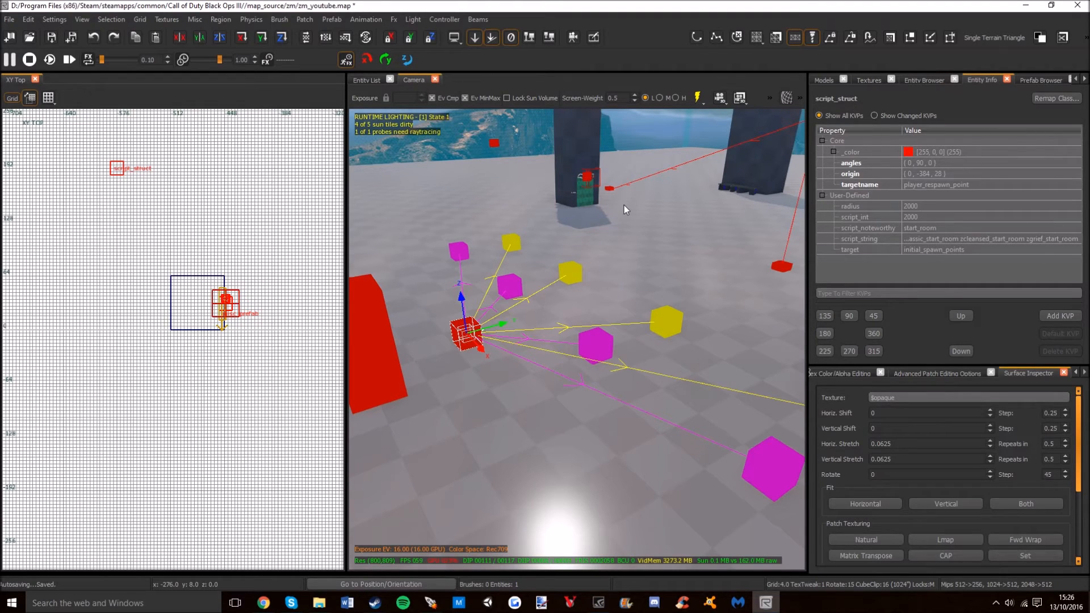
Step: Replace the selection with all four magenta spawn point cubes and examine their shared properties
{"action": "key", "text": "Escape"}
{"action": "left_click", "coordinate": [510, 289]}
{"action": "left_click", "coordinate": [458, 250], "text": "shift"}
{"action": "left_click", "coordinate": [607, 350], "text": "shift"}
{"action": "left_click", "coordinate": [765, 445], "text": "shift"}
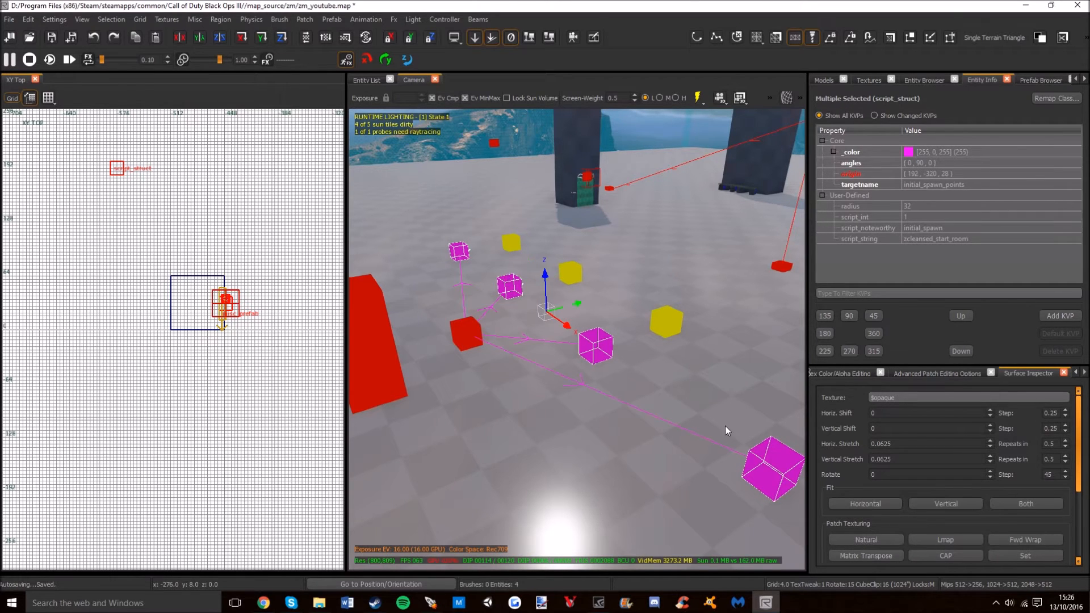
{"action": "right_click_drag", "start_coordinate": [644, 356], "coordinate": [603, 343]}
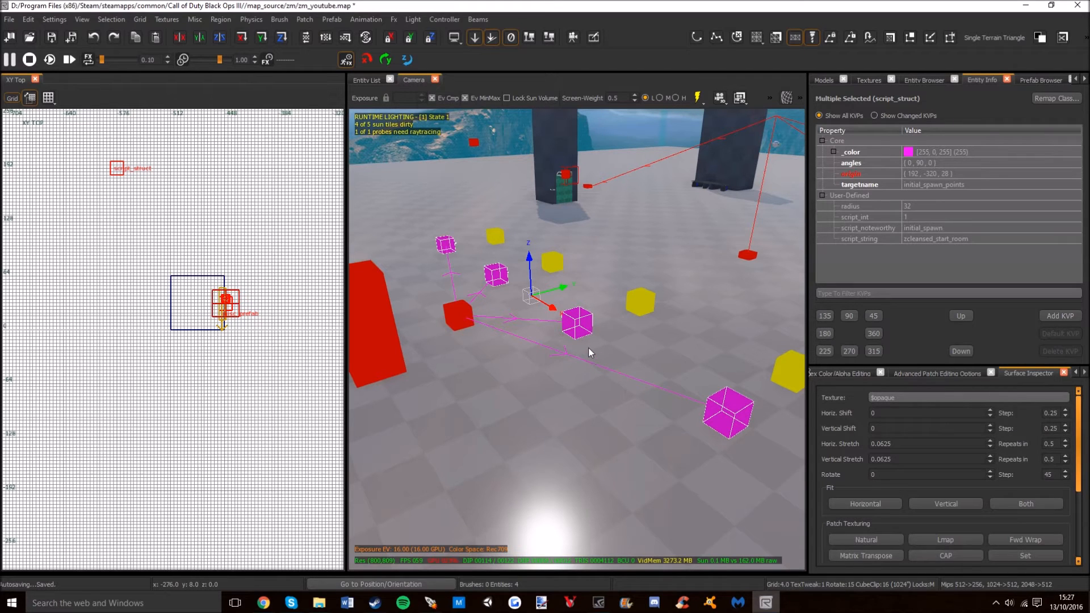
Step: Clear the selection and select the yellow spawn point cube nearest the camera to examine its properties
{"action": "key", "text": "Escape"}
{"action": "right_click_drag", "start_coordinate": [588, 348], "coordinate": [749, 348]}
{"action": "left_click", "coordinate": [661, 368], "text": "shift"}
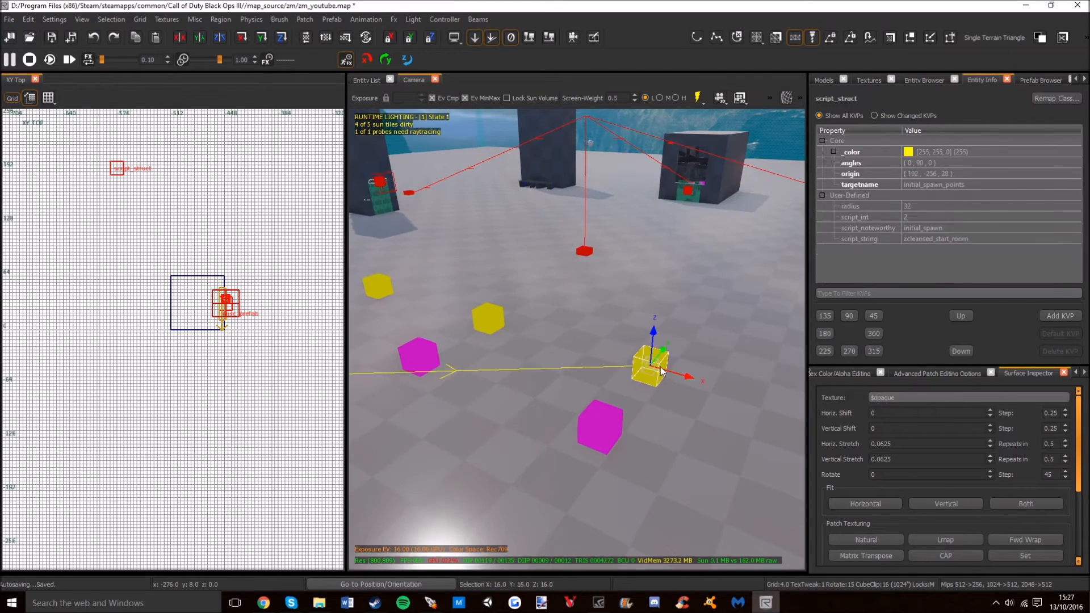
Step: Add the remaining yellow spawn point cubes to the selection, examine their shared properties and target links, and clear the selection
{"action": "left_click", "coordinate": [488, 317], "text": "shift"}
{"action": "left_click", "coordinate": [378, 288], "text": "shift"}
{"action": "right_click_drag", "start_coordinate": [378, 289], "coordinate": [576, 292]}
{"action": "left_click", "coordinate": [507, 253], "text": "shift"}
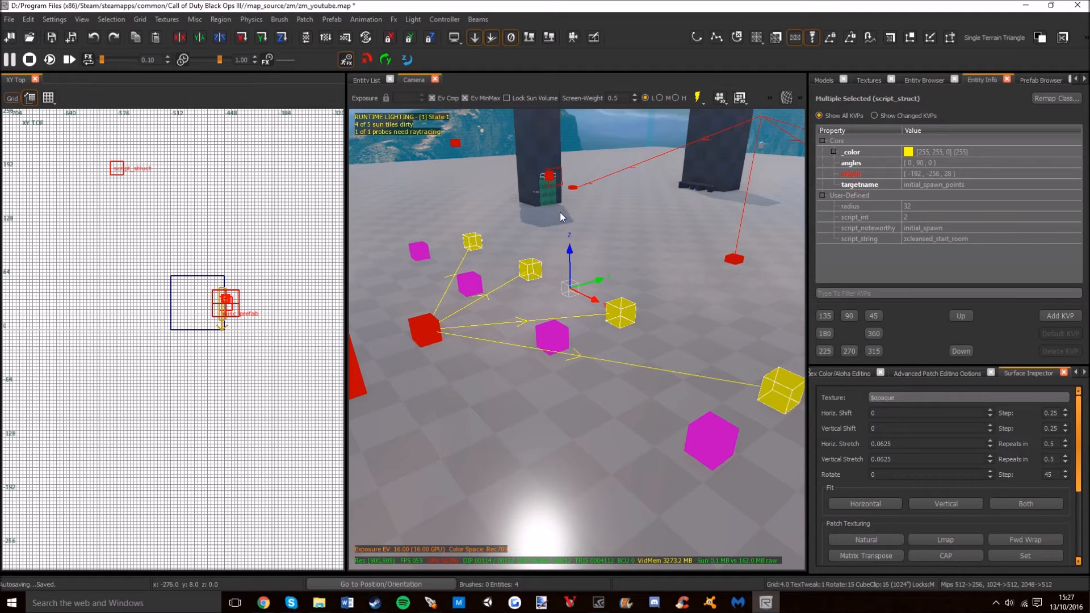
{"action": "key", "text": "Escape"}
Step: Select the full player spawn set of yellow and magenta cubes, their red script_struct and the info_player_start, review it, and deselect everything
{"action": "right_click_drag", "start_coordinate": [560, 213], "coordinate": [528, 256]}
{"action": "left_click", "coordinate": [514, 287], "text": "shift"}
{"action": "left_click", "coordinate": [514, 288], "text": "shift"}
{"action": "left_click", "coordinate": [526, 294], "text": "shift"}
{"action": "left_click", "coordinate": [478, 267], "text": "shift"}
{"action": "left_click", "coordinate": [514, 257], "text": "shift"}
{"action": "left_click", "coordinate": [568, 280], "text": "shift"}
{"action": "left_click", "coordinate": [640, 313], "text": "shift"}
{"action": "left_click", "coordinate": [597, 329], "text": "shift"}
{"action": "left_click", "coordinate": [707, 391], "text": "shift"}
{"action": "left_click", "coordinate": [753, 363], "text": "shift"}
{"action": "left_click", "coordinate": [506, 326], "text": "shift"}
{"action": "left_click", "coordinate": [428, 335], "text": "shift"}
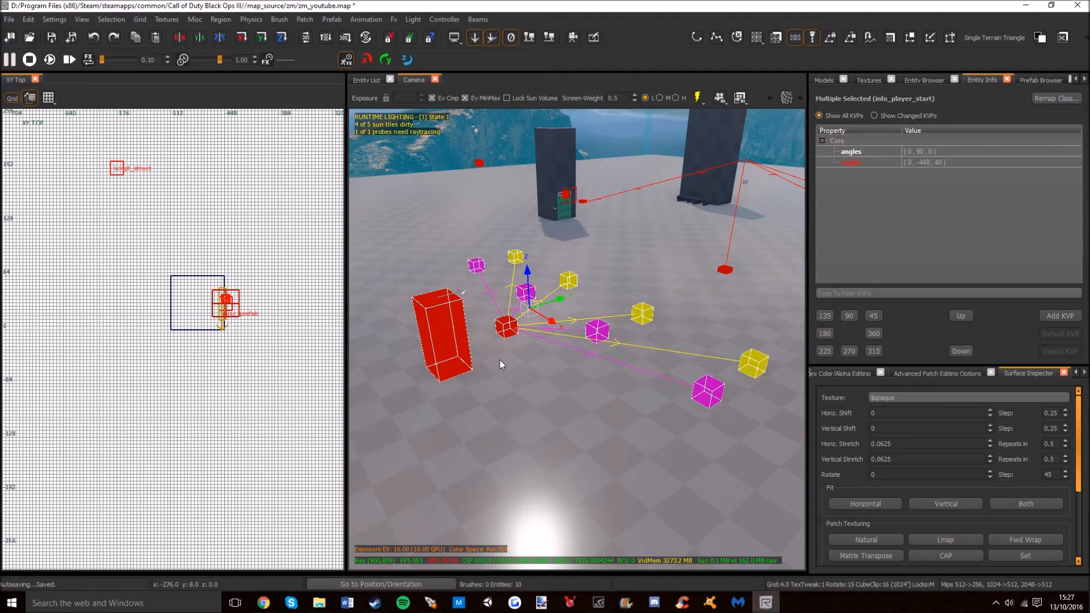
{"action": "scroll", "coordinate": [502, 358], "scroll_direction": "down", "scroll_amount": 1}
{"action": "right_click_drag", "start_coordinate": [503, 358], "coordinate": [535, 320]}
{"action": "key", "text": "Escape"}
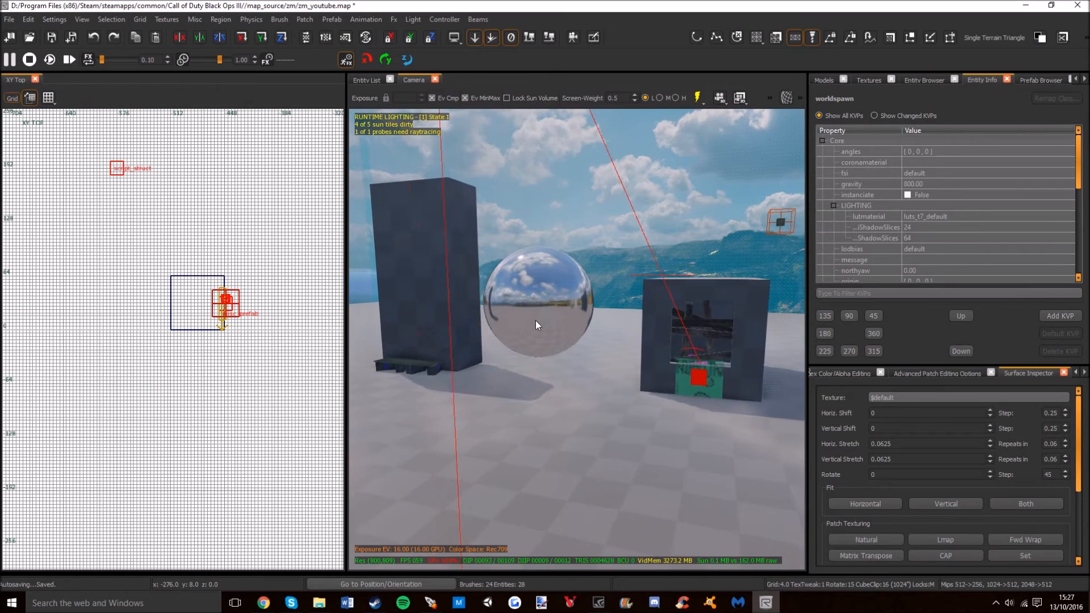
Step: Select the chrome reflection probe sphere, examine its properties and the extent of its green volume, and clear the selection
{"action": "right_click_drag", "start_coordinate": [546, 277], "coordinate": [540, 287]}
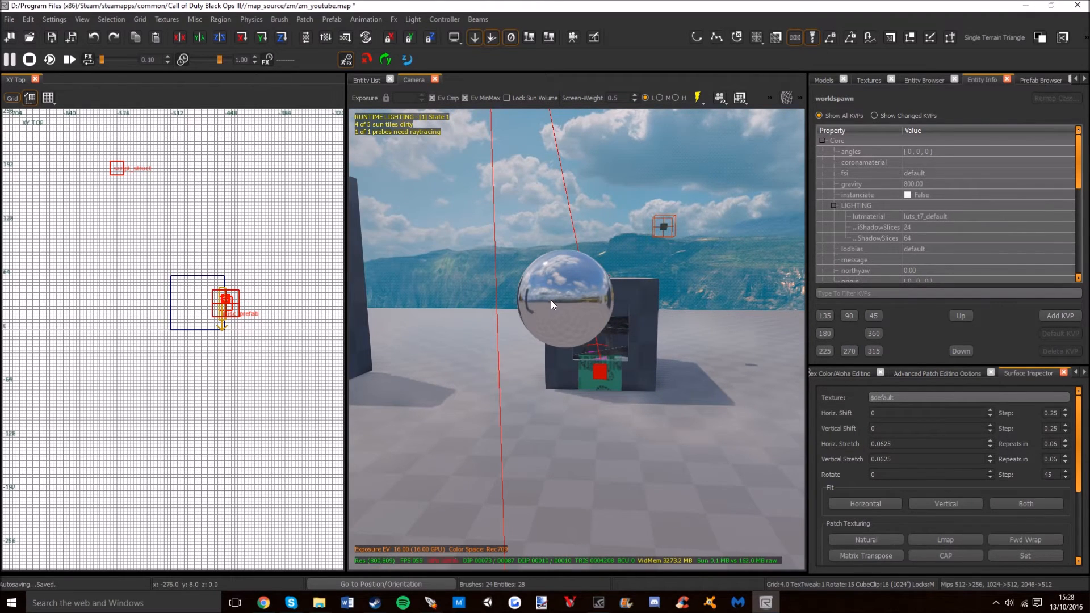
{"action": "left_click", "coordinate": [551, 300]}
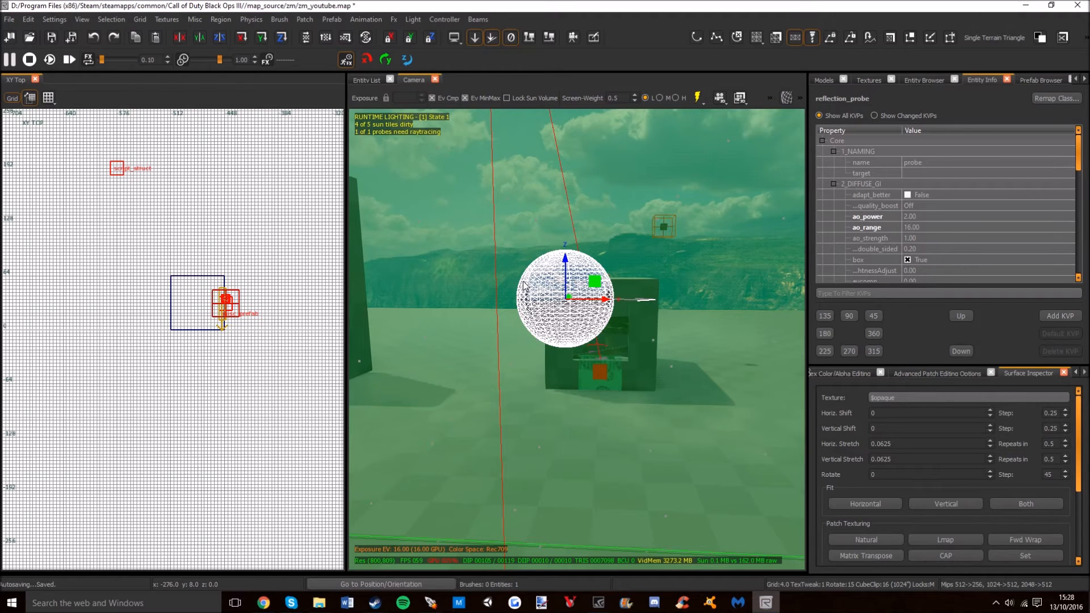
{"action": "mouse_move", "coordinate": [523, 285]}
{"action": "right_mouse_down"}
{"action": "mouse_move", "coordinate": [522, 317]}
{"action": "mouse_move", "coordinate": [491, 372]}
{"action": "mouse_move", "coordinate": [511, 391]}
{"action": "mouse_move", "coordinate": [504, 400]}
{"action": "mouse_move", "coordinate": [519, 349]}
{"action": "mouse_move", "coordinate": [500, 318]}
{"action": "mouse_move", "coordinate": [536, 301]}
{"action": "mouse_move", "coordinate": [523, 299]}
{"action": "right_mouse_up"}
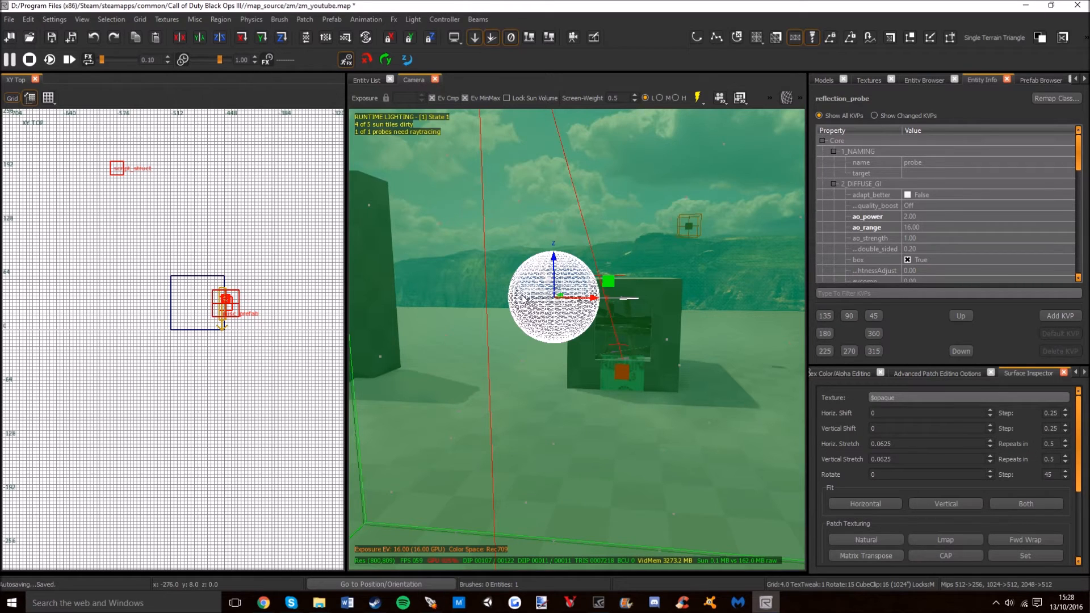
{"action": "right_click_drag", "start_coordinate": [546, 279], "coordinate": [548, 289]}
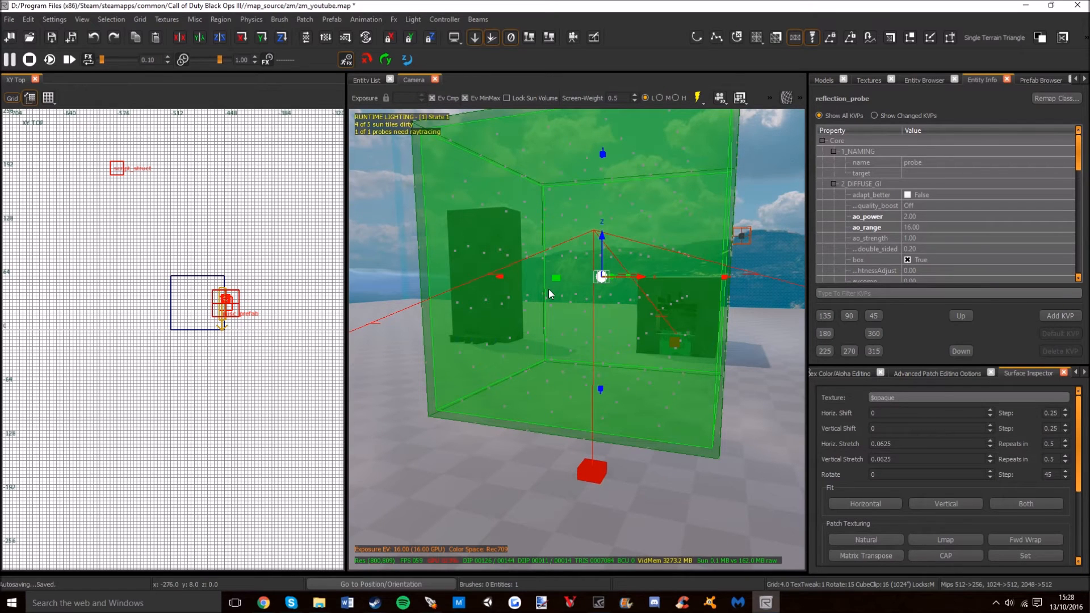
{"action": "key", "text": "Escape"}
Step: Survey the map centre in the top and camera views, showing the probe, the buildings and the spawn points
{"action": "mouse_move", "coordinate": [548, 289]}
{"action": "right_mouse_down"}
{"action": "mouse_move", "coordinate": [514, 296]}
{"action": "mouse_move", "coordinate": [504, 285]}
{"action": "mouse_move", "coordinate": [535, 332]}
{"action": "mouse_move", "coordinate": [559, 312]}
{"action": "mouse_move", "coordinate": [542, 291]}
{"action": "right_mouse_up"}
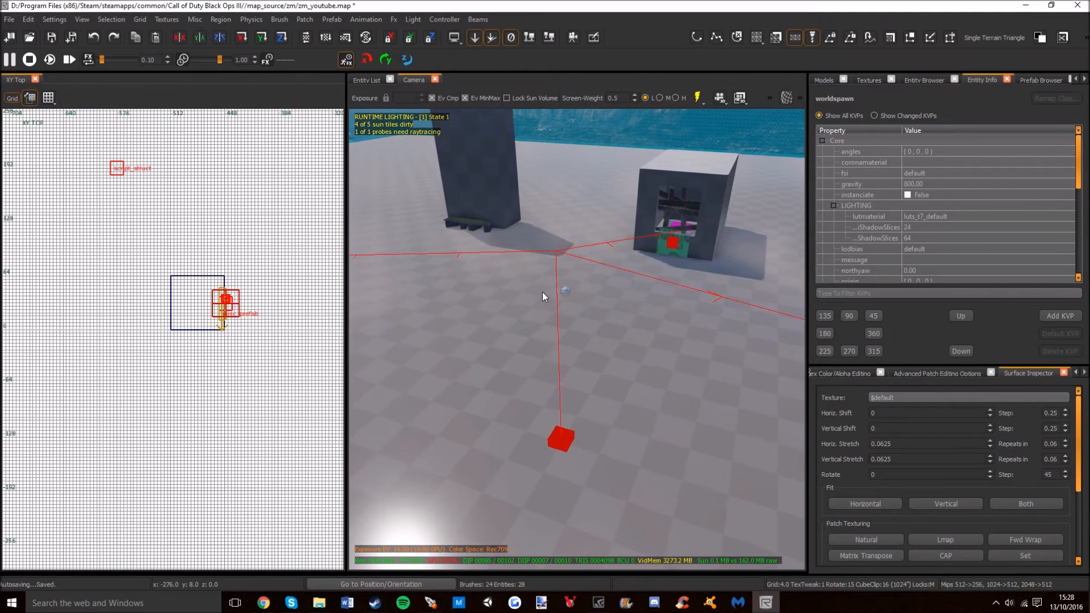
{"action": "scroll", "coordinate": [200, 346], "scroll_direction": "down", "scroll_amount": 8}
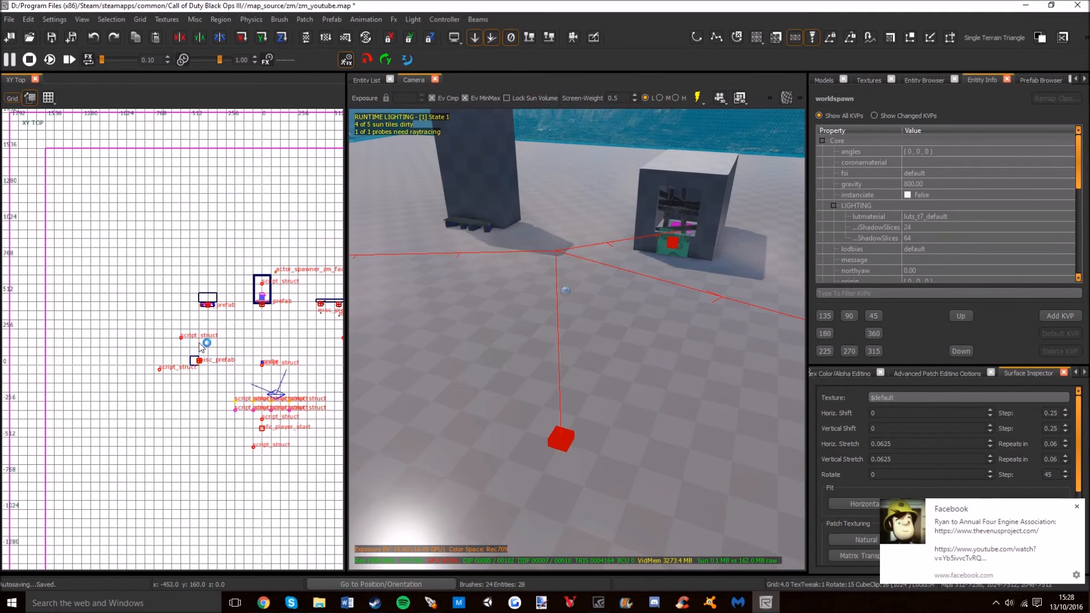
{"action": "scroll", "coordinate": [200, 346], "scroll_direction": "up", "scroll_amount": 10}
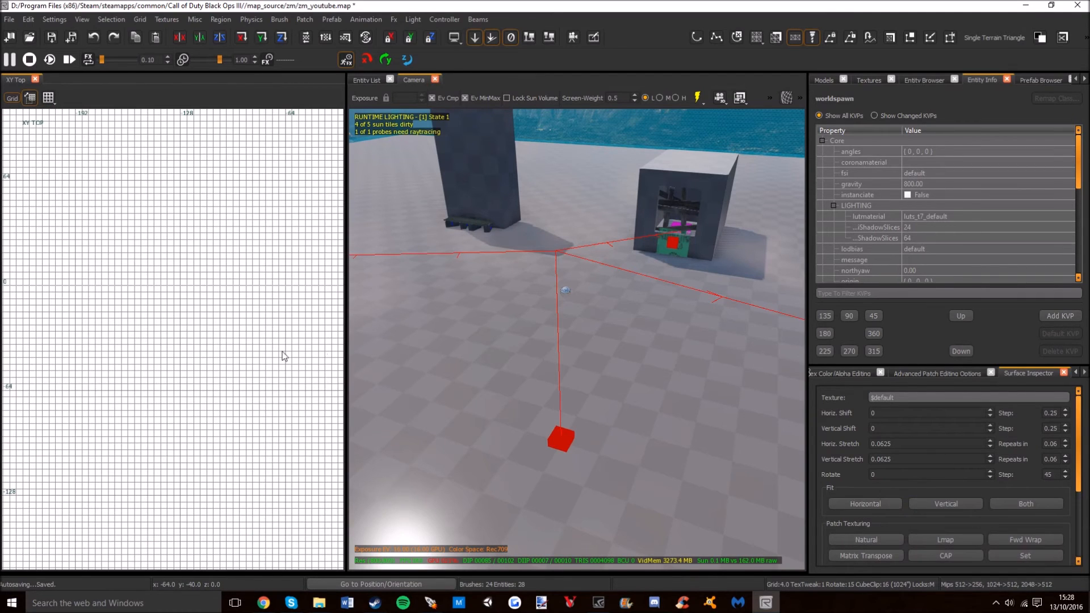
{"action": "scroll", "coordinate": [195, 321], "scroll_direction": "down", "scroll_amount": 8}
{"action": "scroll", "coordinate": [187, 316], "scroll_direction": "up", "scroll_amount": 2}
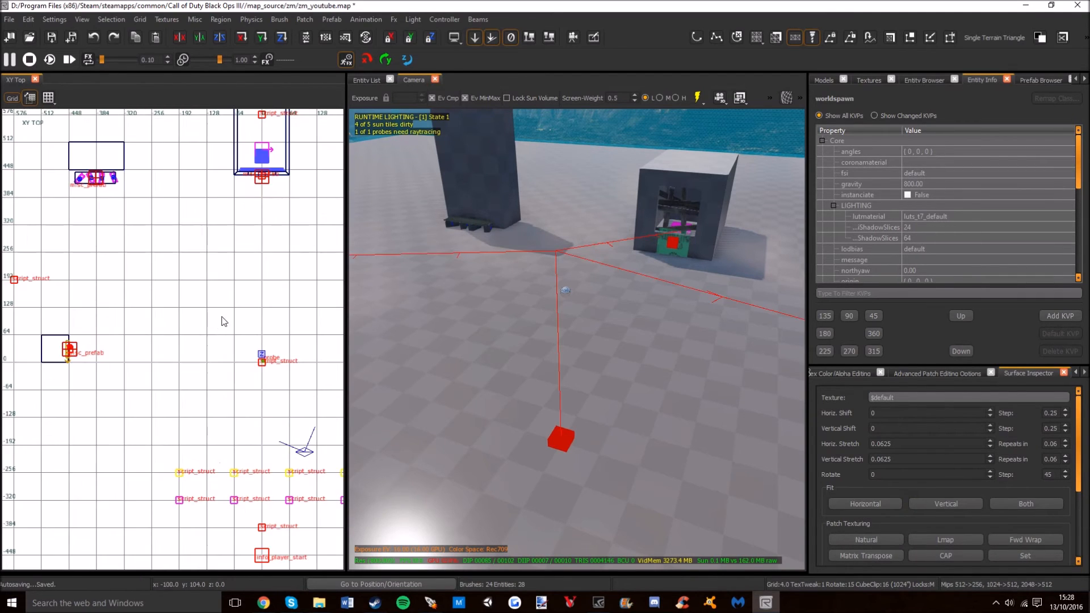
{"action": "right_click_drag", "start_coordinate": [512, 331], "coordinate": [489, 351]}
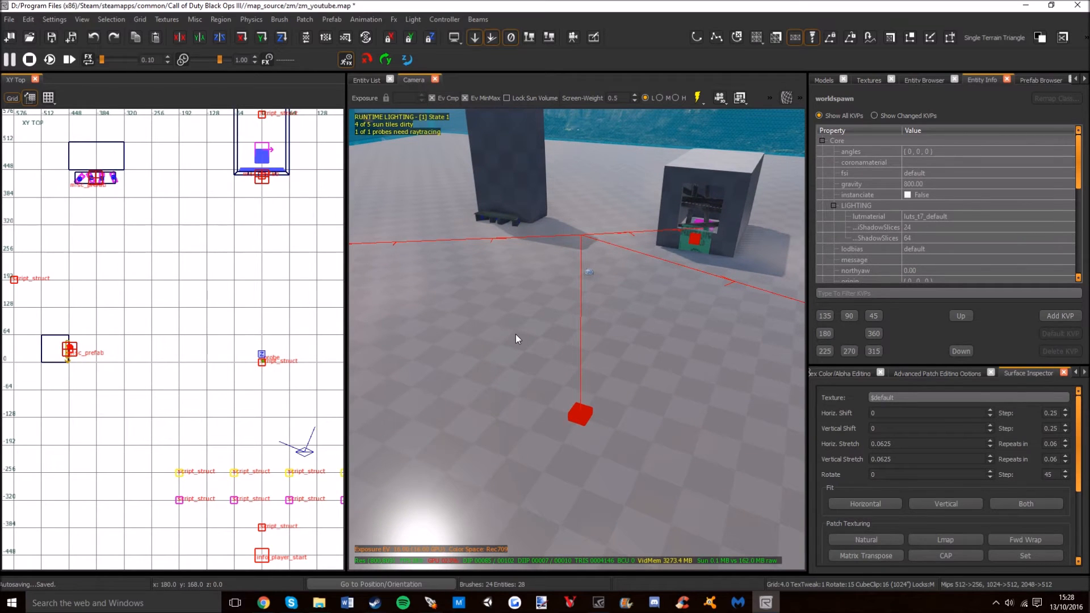
{"action": "right_click_drag", "start_coordinate": [162, 265], "coordinate": [149, 283]}
{"action": "mouse_move", "coordinate": [178, 234]}
{"action": "right_mouse_down"}
{"action": "mouse_move", "coordinate": [165, 247]}
{"action": "mouse_move", "coordinate": [163, 229]}
{"action": "right_mouse_up"}
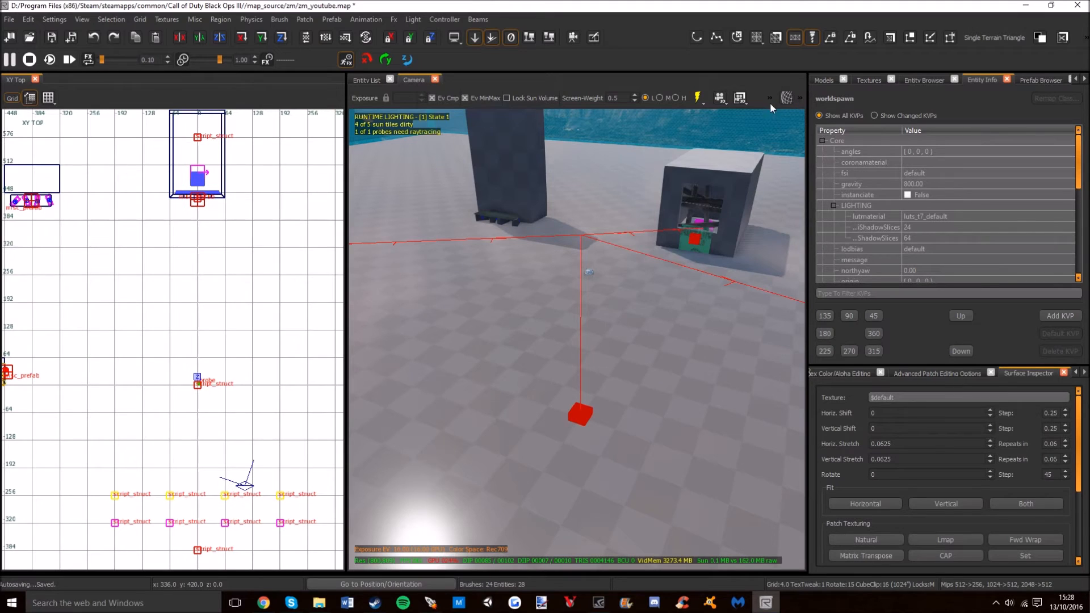
{"action": "mouse_move", "coordinate": [728, 164]}
{"action": "right_mouse_down"}
{"action": "mouse_move", "coordinate": [653, 168]}
{"action": "mouse_move", "coordinate": [726, 165]}
{"action": "right_mouse_up"}
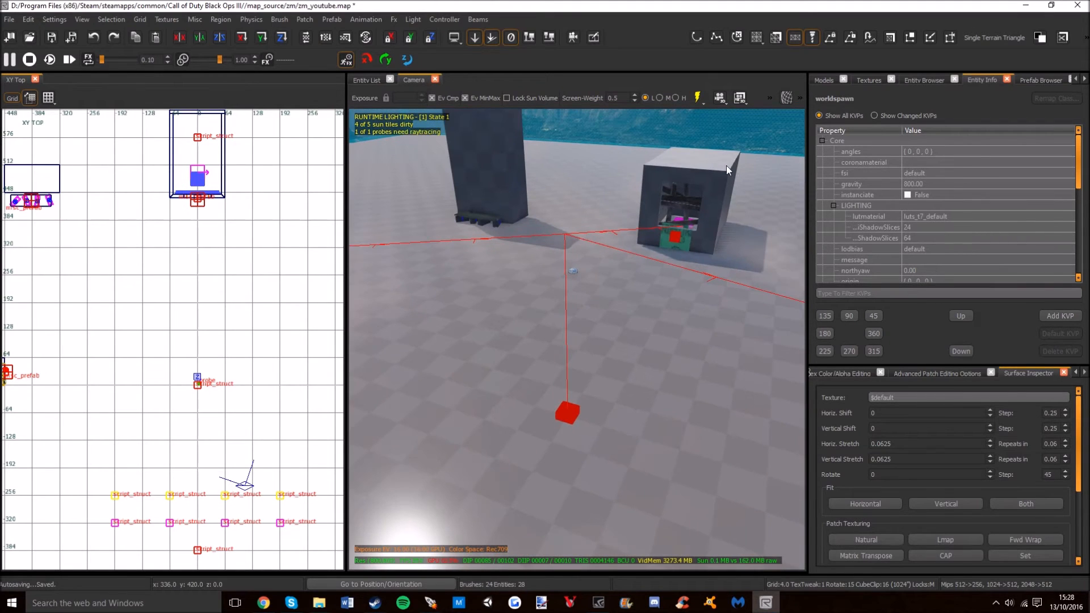
Step: Open the entity browser and pick Reflection_probe from the Unsorted category
{"action": "key", "text": "b"}
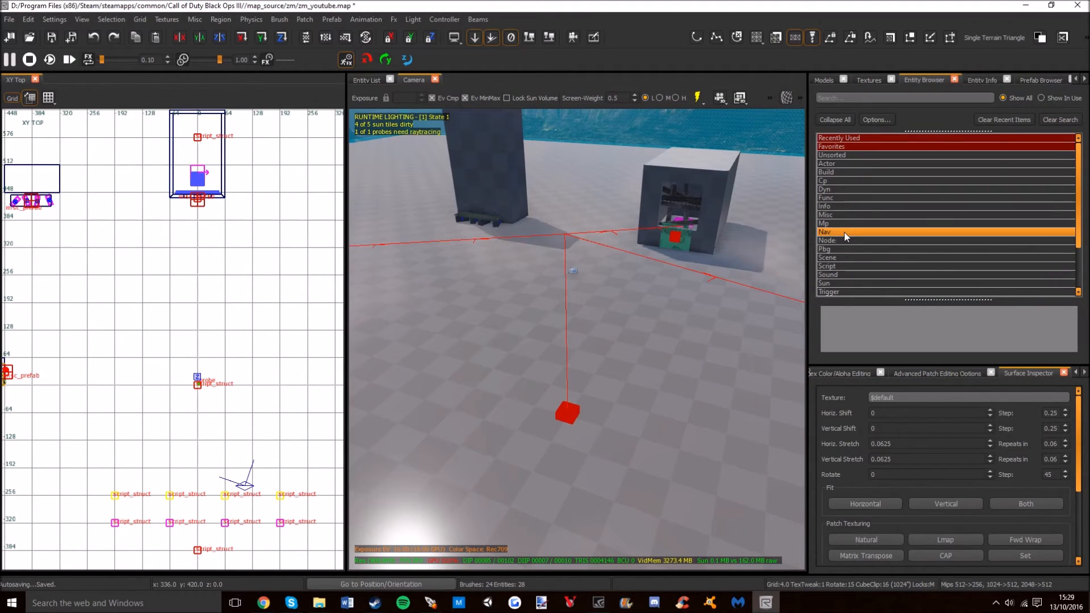
{"action": "left_click", "coordinate": [834, 187]}
{"action": "left_click", "coordinate": [835, 182]}
{"action": "left_click", "coordinate": [837, 172]}
{"action": "left_click", "coordinate": [839, 165]}
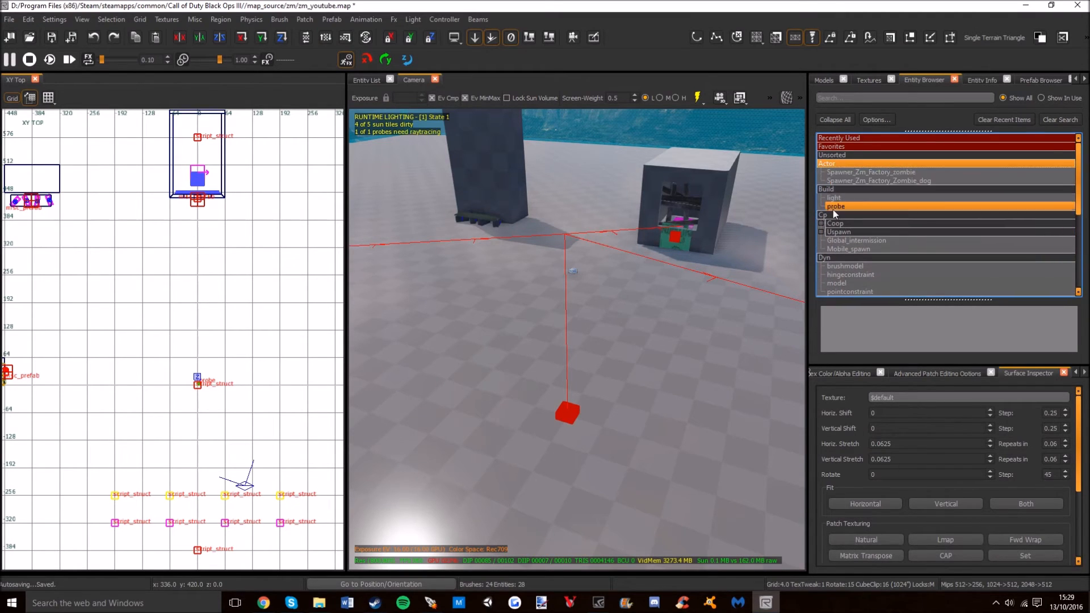
{"action": "left_click", "coordinate": [837, 156]}
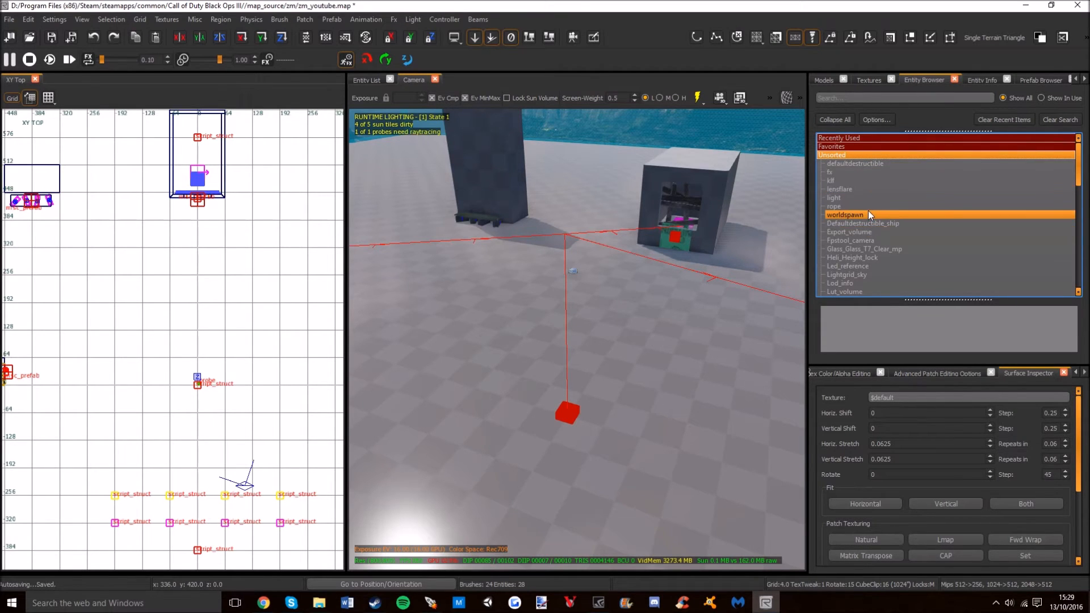
{"action": "scroll", "coordinate": [867, 211], "scroll_direction": "down", "scroll_amount": 2}
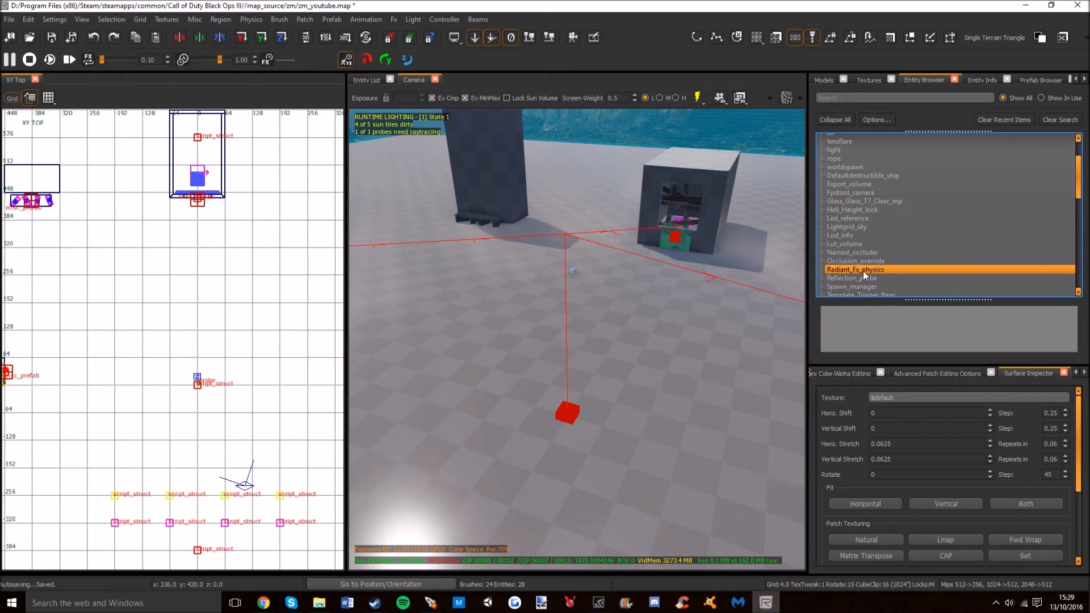
{"action": "scroll", "coordinate": [877, 253], "scroll_direction": "down", "scroll_amount": 1}
{"action": "left_click", "coordinate": [866, 253]}
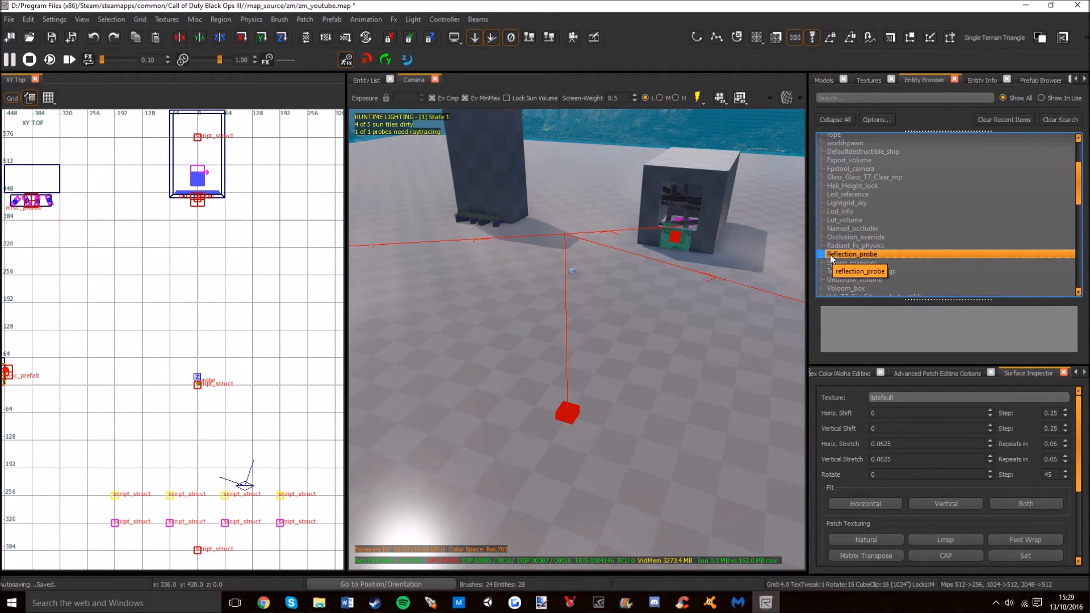
Step: Place a new reflection probe in the map between the centre and the buildings, at about X -120, Y 140
{"action": "left_click_drag", "start_coordinate": [830, 257], "coordinate": [611, 339]}
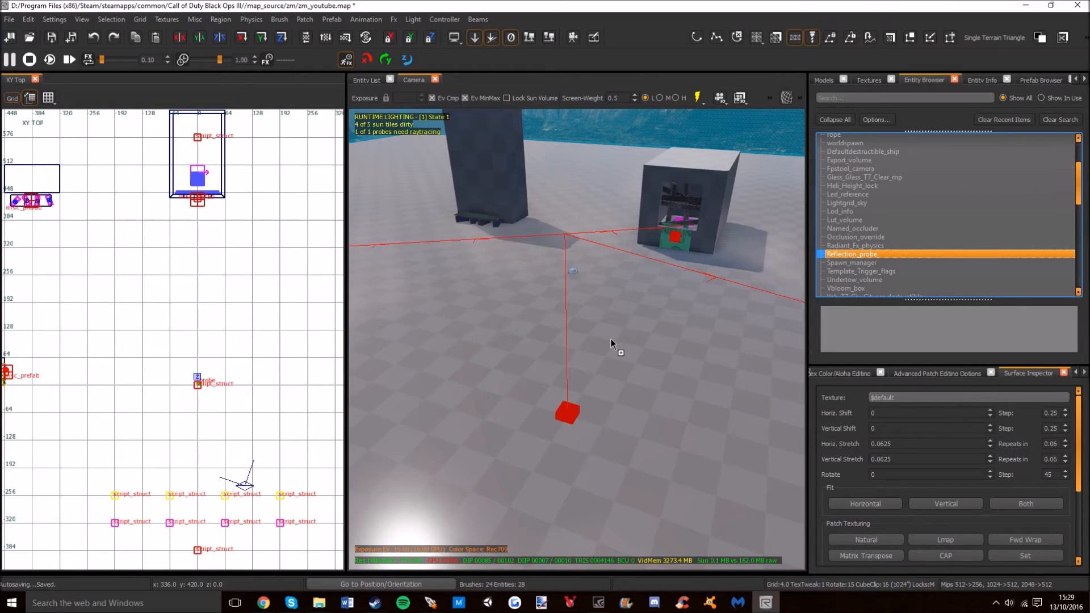
{"action": "left_click_drag", "start_coordinate": [198, 290], "coordinate": [585, 319]}
{"action": "left_click_drag", "start_coordinate": [159, 295], "coordinate": [166, 319]}
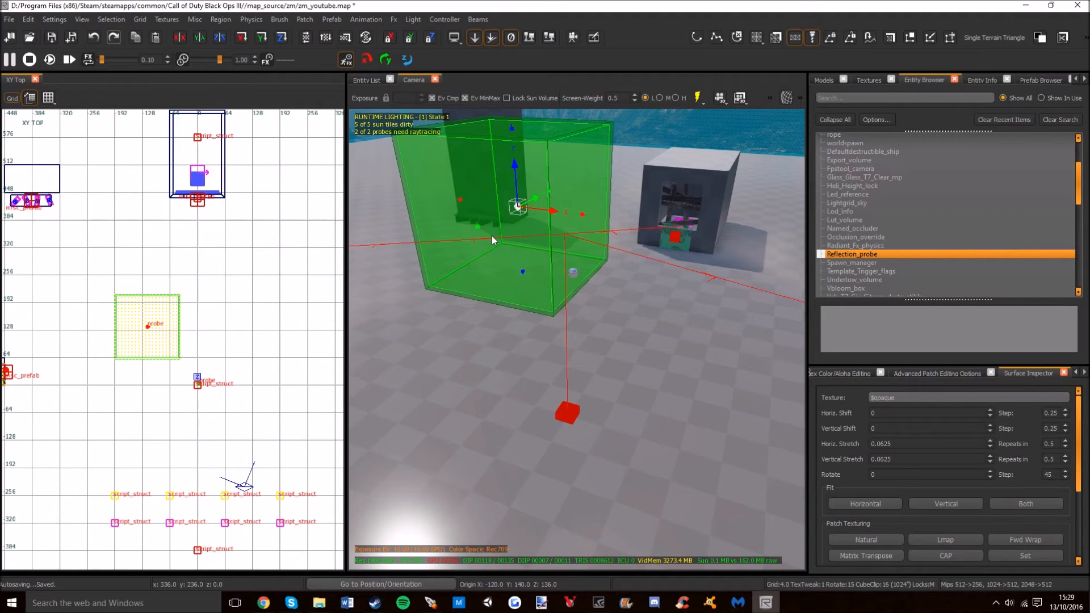
Step: Move the new reflection probe to about X -216, Y 148 in the top view, and delete it
{"action": "mouse_move", "coordinate": [572, 273]}
{"action": "right_mouse_down"}
{"action": "mouse_move", "coordinate": [574, 250]}
{"action": "mouse_move", "coordinate": [511, 266]}
{"action": "mouse_move", "coordinate": [574, 276]}
{"action": "right_mouse_up"}
{"action": "scroll", "coordinate": [149, 323], "scroll_direction": "down", "scroll_amount": 3}
{"action": "left_click_drag", "start_coordinate": [151, 327], "coordinate": [127, 326]}
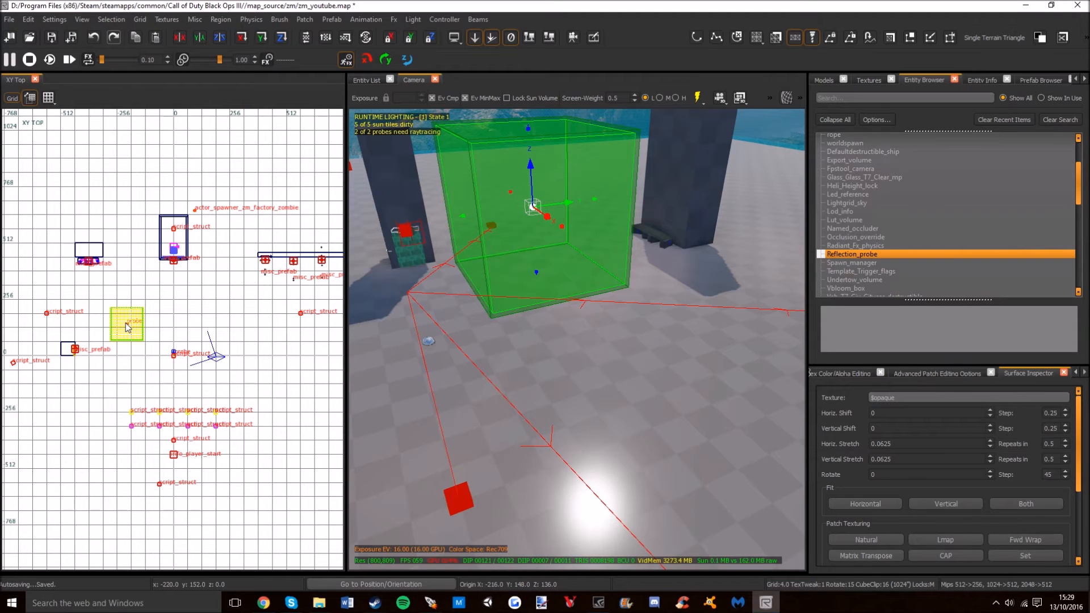
{"action": "right_click_drag", "start_coordinate": [461, 387], "coordinate": [579, 324]}
{"action": "key", "text": "Delete"}
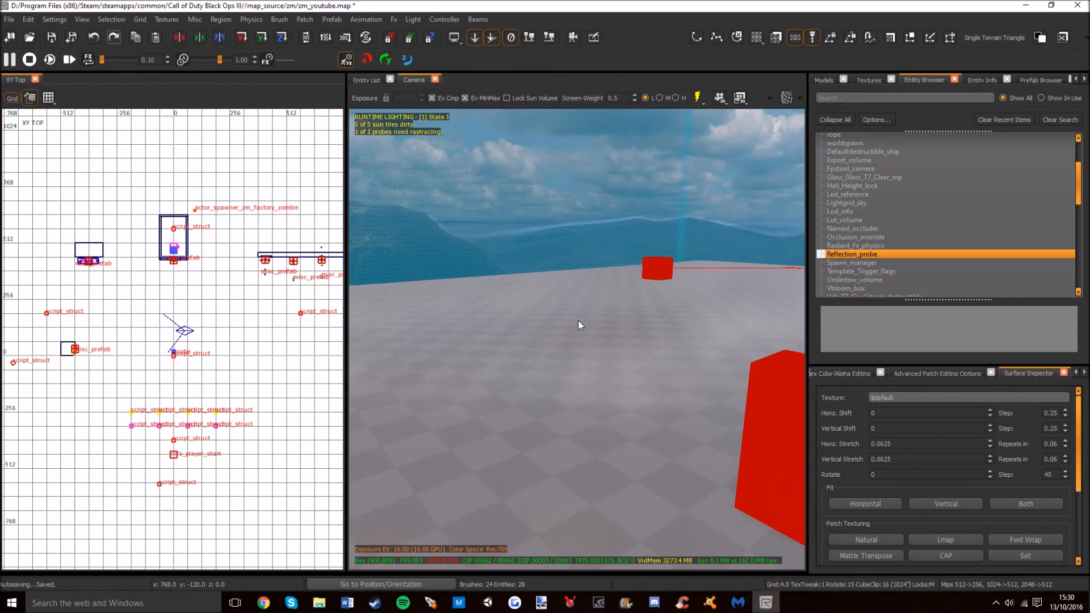
Step: Select both red cubes joined by the link line near the player start, inspect the path between them, and clear the selection
{"action": "left_click", "coordinate": [645, 265], "text": "shift"}
{"action": "right_click_drag", "start_coordinate": [607, 283], "coordinate": [415, 361]}
{"action": "left_click", "coordinate": [526, 300], "text": "shift"}
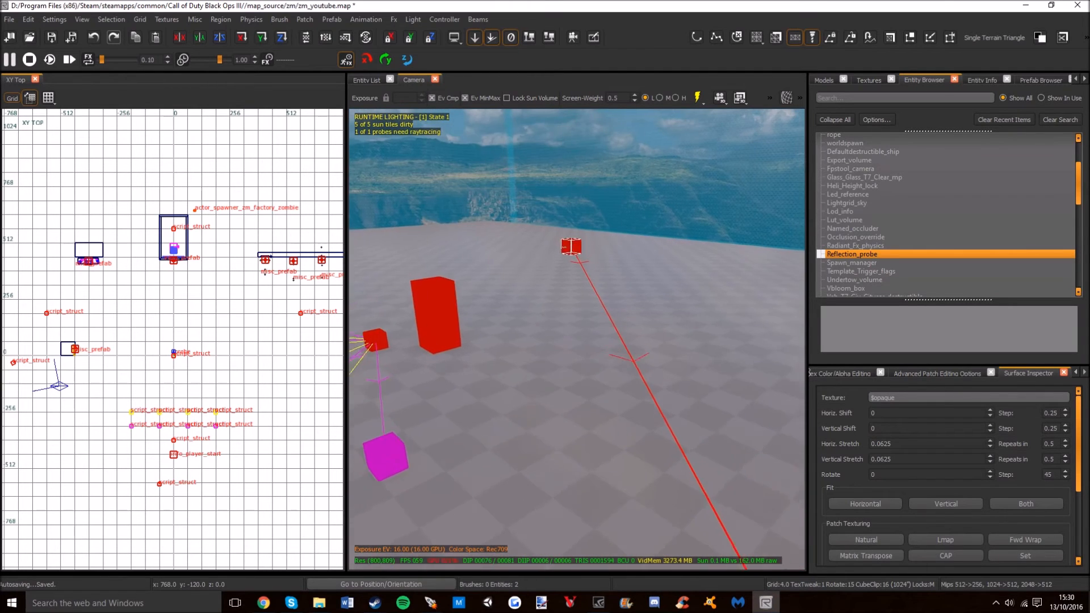
{"action": "right_click_drag", "start_coordinate": [625, 353], "coordinate": [638, 353]}
{"action": "right_click_drag", "start_coordinate": [632, 425], "coordinate": [655, 481]}
{"action": "scroll", "coordinate": [610, 431], "scroll_direction": "up", "scroll_amount": 3}
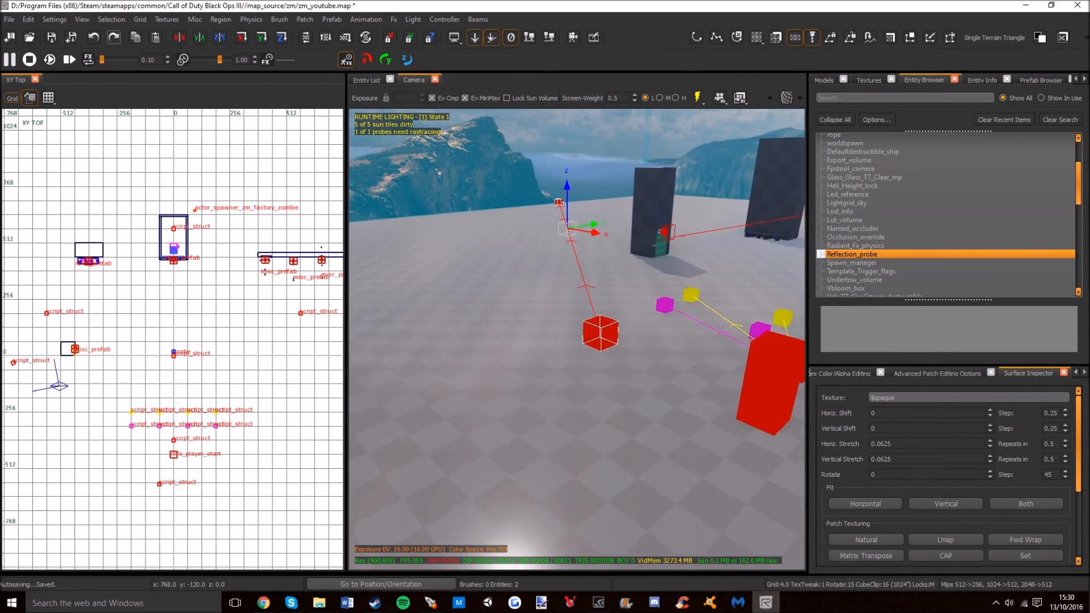
{"action": "right_click_drag", "start_coordinate": [594, 412], "coordinate": [363, 374]}
{"action": "right_click_drag", "start_coordinate": [361, 483], "coordinate": [492, 416]}
{"action": "key", "text": "Escape"}
Step: Follow the linked path in the camera view, select the red cube behind the player start, examine its entity properties, and deselect it
{"action": "right_click_drag", "start_coordinate": [510, 367], "coordinate": [675, 392]}
{"action": "key", "text": "w"}
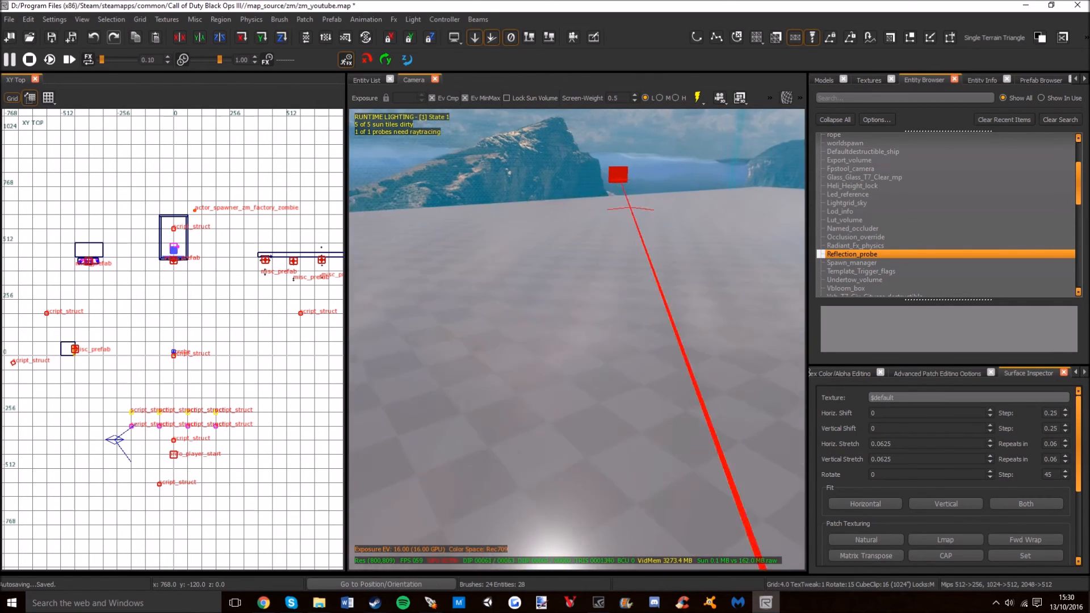
{"action": "key", "text": "w"}
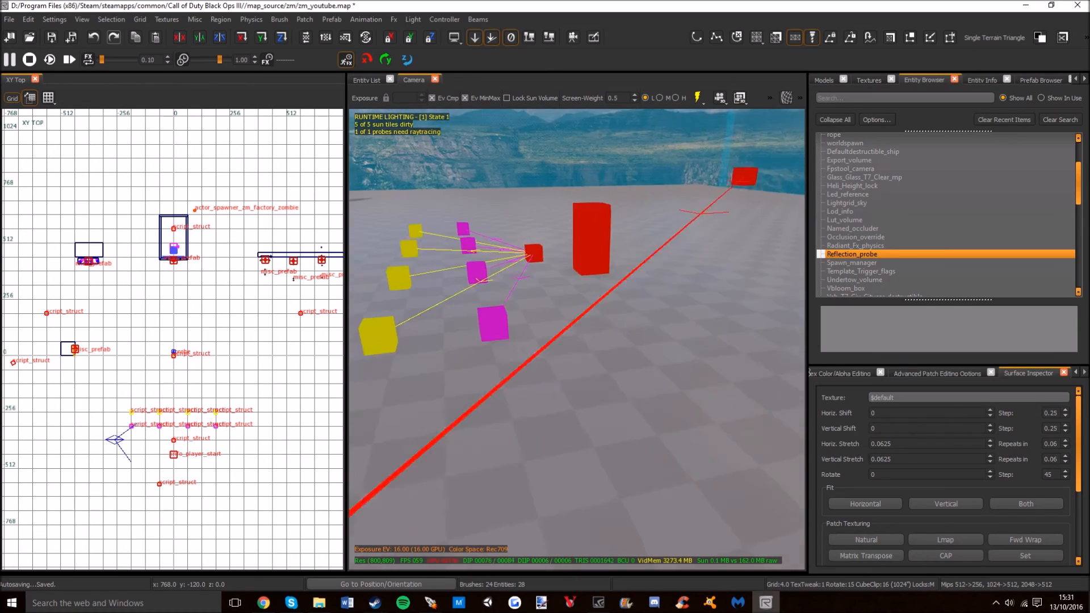
{"action": "key", "text": "s"}
{"action": "right_click_drag", "start_coordinate": [467, 349], "coordinate": [474, 351]}
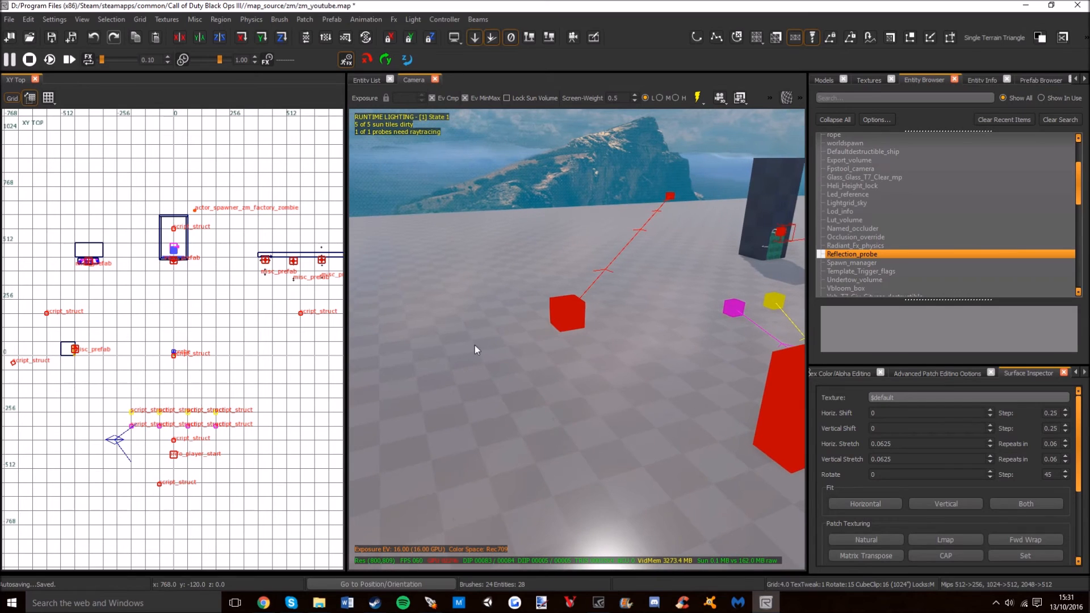
{"action": "left_click", "coordinate": [560, 316]}
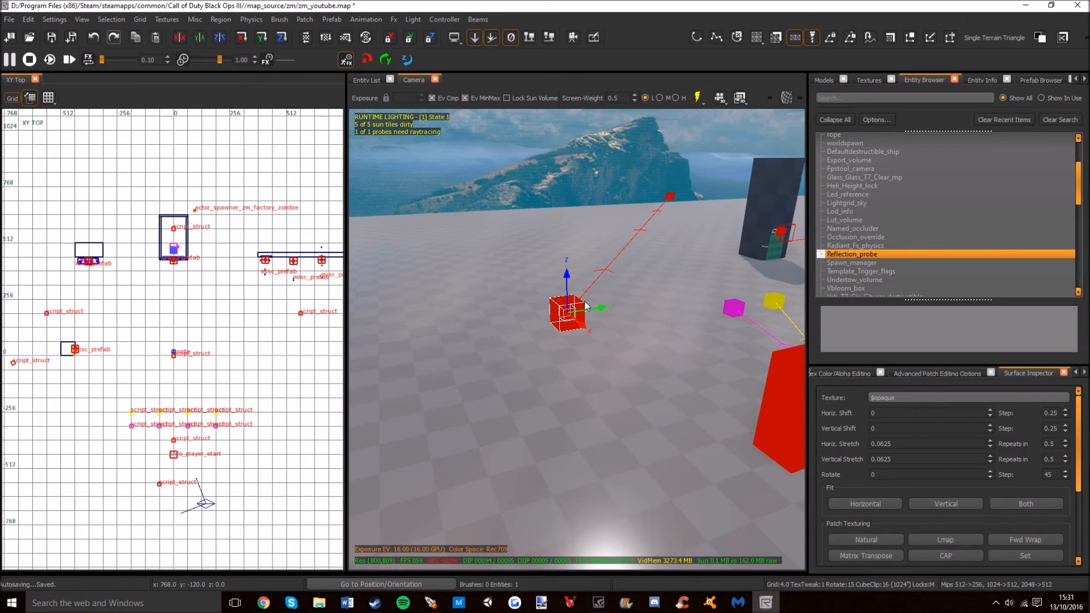
{"action": "key", "text": "n"}
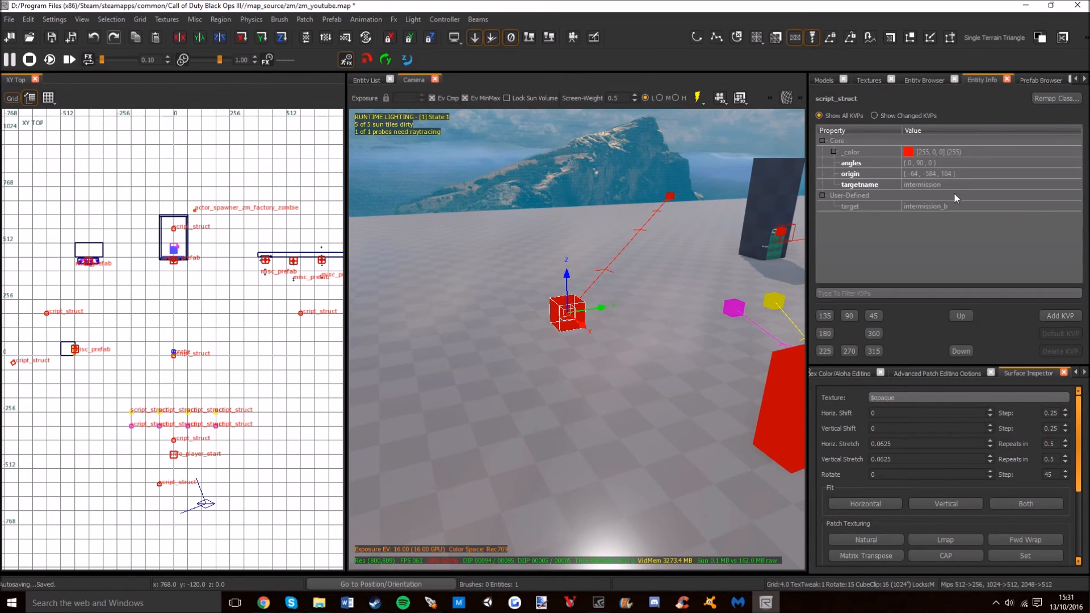
{"action": "right_click_drag", "start_coordinate": [700, 240], "coordinate": [800, 239]}
{"action": "right_click_drag", "start_coordinate": [539, 247], "coordinate": [686, 246]}
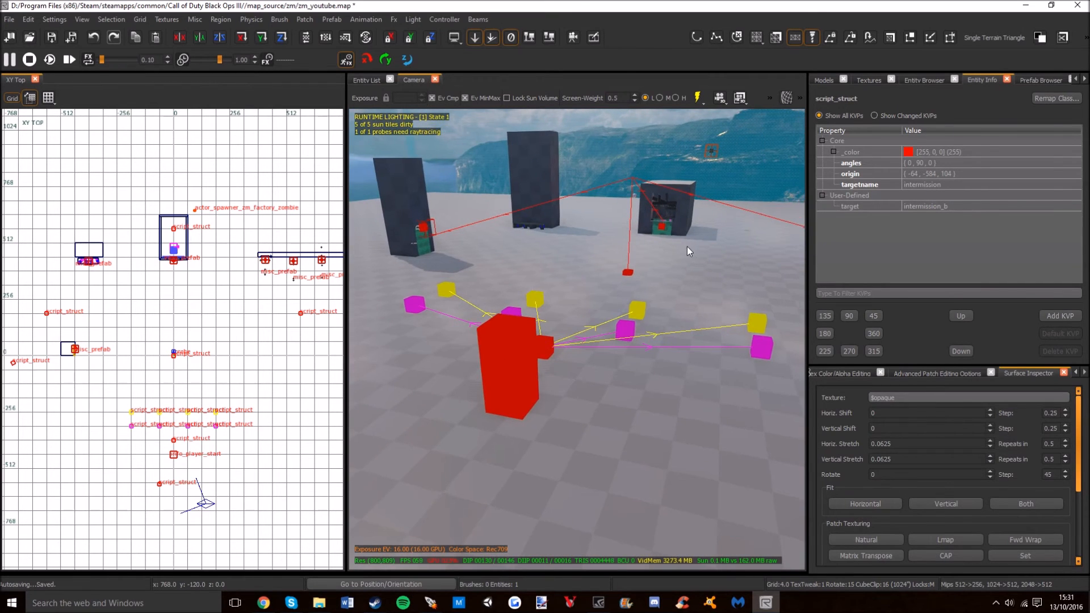
{"action": "key", "text": "Escape"}
Step: Select the red script_struct cube at the map's centre and examine its properties
{"action": "right_click_drag", "start_coordinate": [628, 333], "coordinate": [578, 314]}
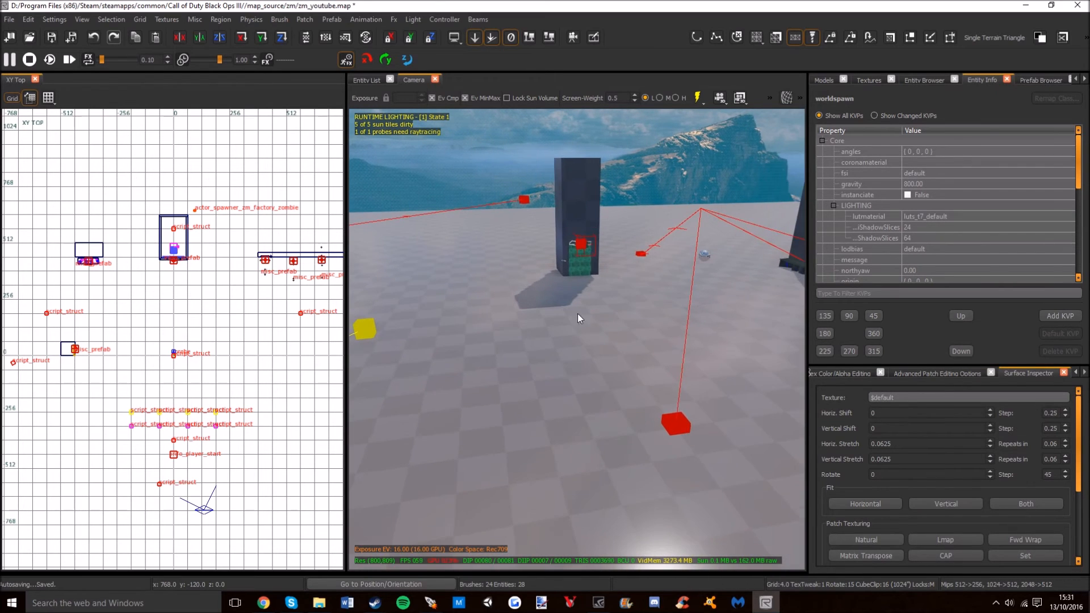
{"action": "left_click", "coordinate": [677, 420], "text": "shift"}
{"action": "right_click_drag", "start_coordinate": [617, 352], "coordinate": [641, 312]}
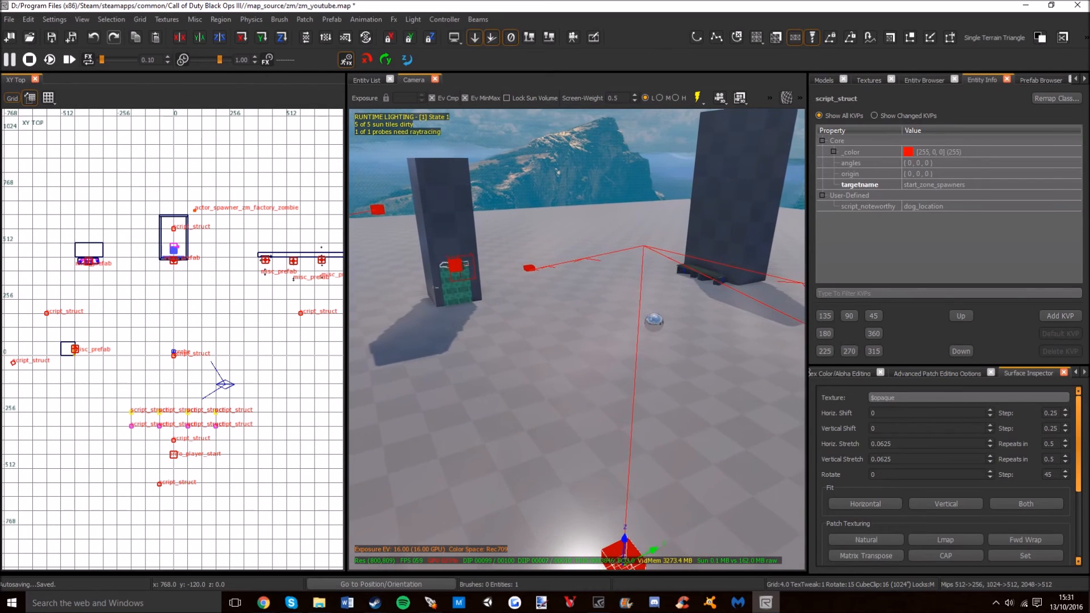
Step: Select the distant red script_struct cube on the link line, remove the central cube from the selection, and examine the remaining cube's properties
{"action": "left_click", "coordinate": [528, 269], "text": "shift"}
{"action": "mouse_move", "coordinate": [547, 296]}
{"action": "right_mouse_down"}
{"action": "mouse_move", "coordinate": [573, 296]}
{"action": "mouse_move", "coordinate": [596, 318]}
{"action": "mouse_move", "coordinate": [570, 335]}
{"action": "mouse_move", "coordinate": [539, 306]}
{"action": "mouse_move", "coordinate": [536, 287]}
{"action": "right_mouse_up"}
{"action": "right_click_drag", "start_coordinate": [536, 375], "coordinate": [567, 406]}
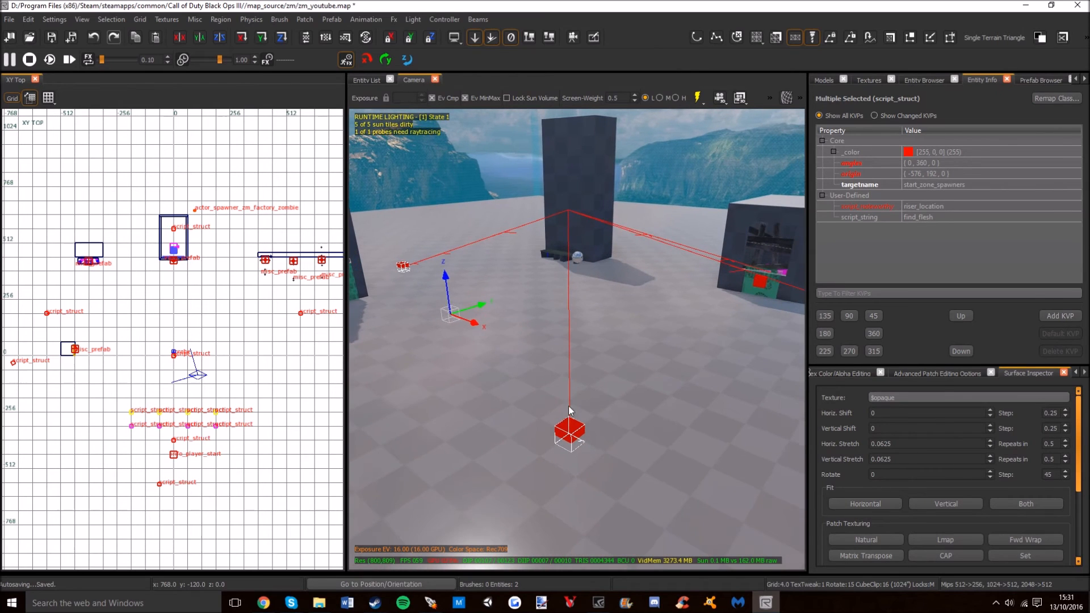
{"action": "left_click", "coordinate": [572, 434], "text": "shift"}
{"action": "right_click_drag", "start_coordinate": [572, 435], "coordinate": [380, 369]}
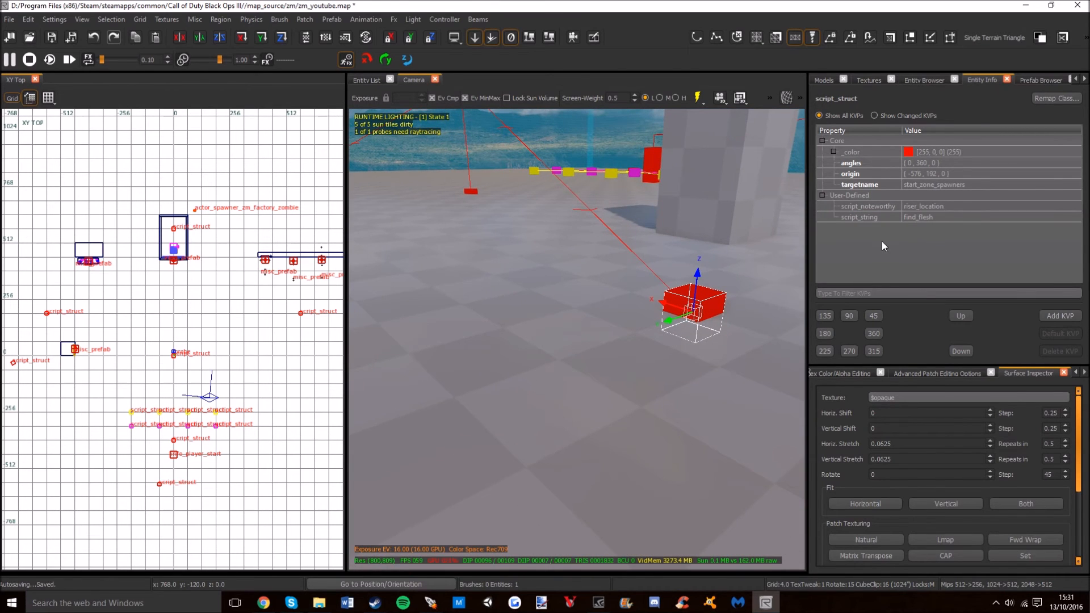
Step: Examine the selected riser script_struct's properties and its link line from several angles in the camera view, and deselect it
{"action": "right_click_drag", "start_coordinate": [576, 341], "coordinate": [519, 338]}
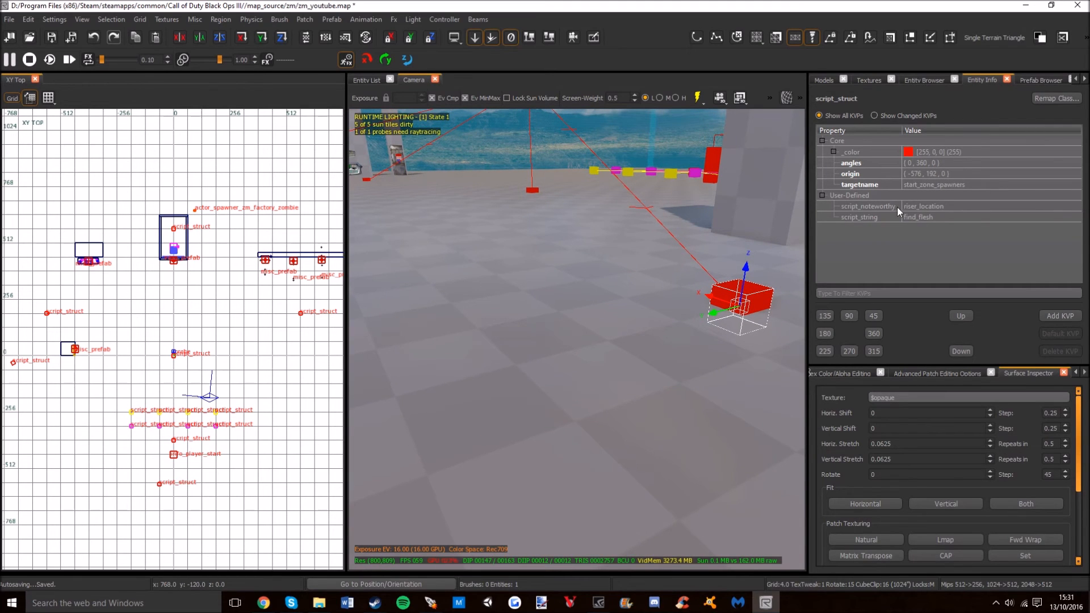
{"action": "right_click_drag", "start_coordinate": [709, 287], "coordinate": [732, 284]}
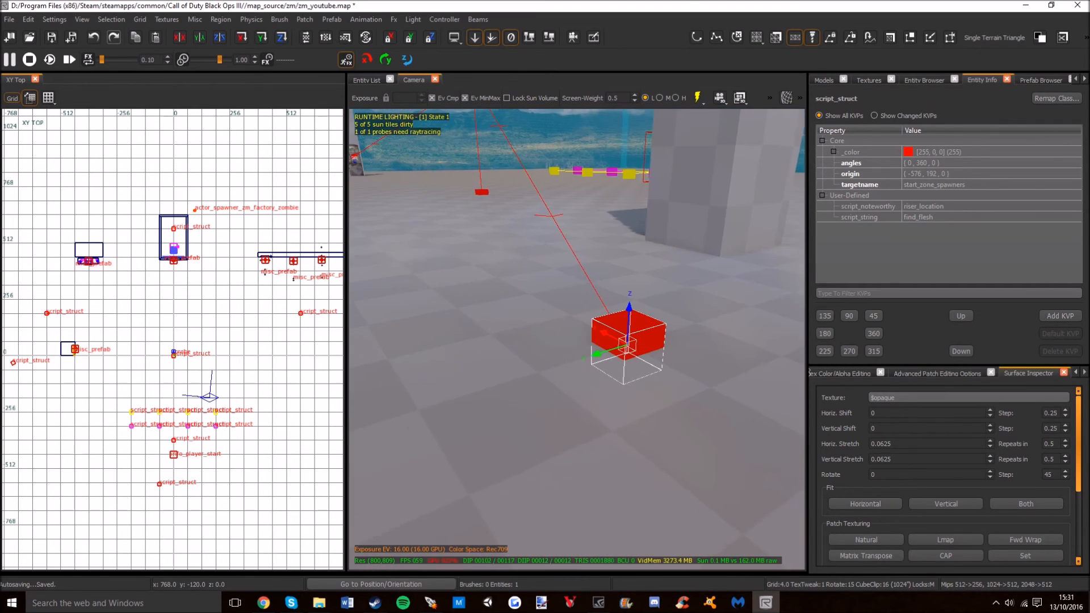
{"action": "right_click_drag", "start_coordinate": [628, 341], "coordinate": [601, 341]}
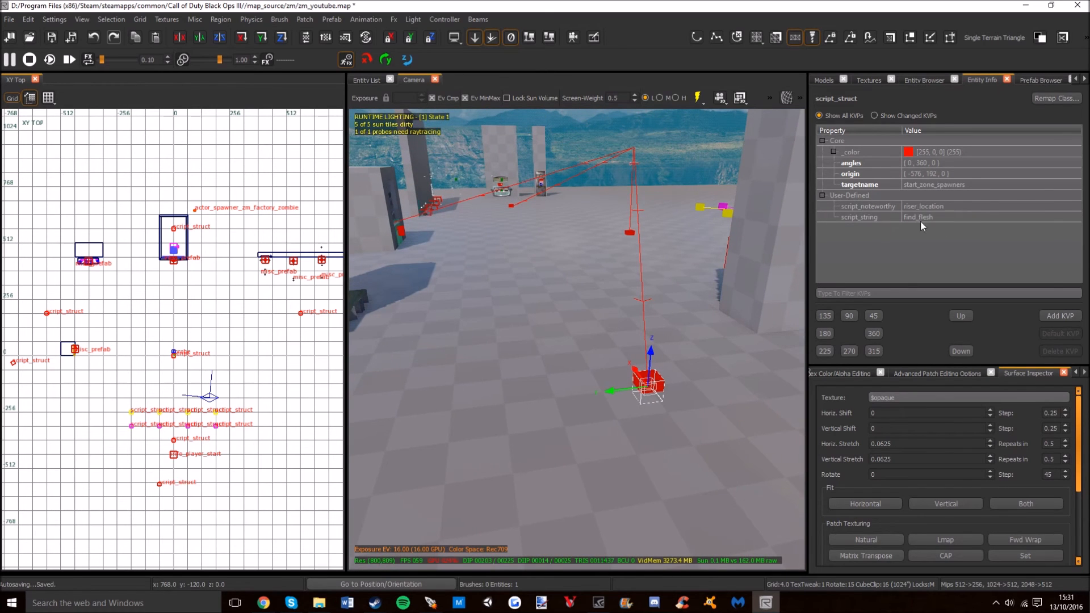
{"action": "right_click_drag", "start_coordinate": [637, 255], "coordinate": [675, 256]}
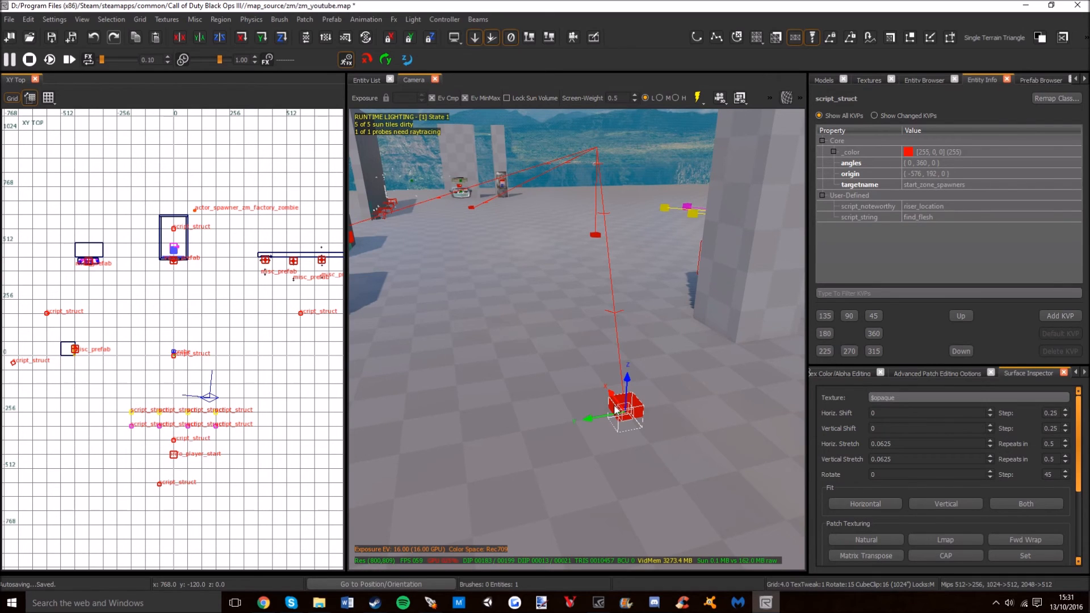
{"action": "right_click_drag", "start_coordinate": [614, 407], "coordinate": [607, 402]}
{"action": "key", "text": "Escape"}
Step: Select the red script_struct cube at the map's centre, examine its key-value properties, and deselect it
{"action": "left_click", "coordinate": [516, 368]}
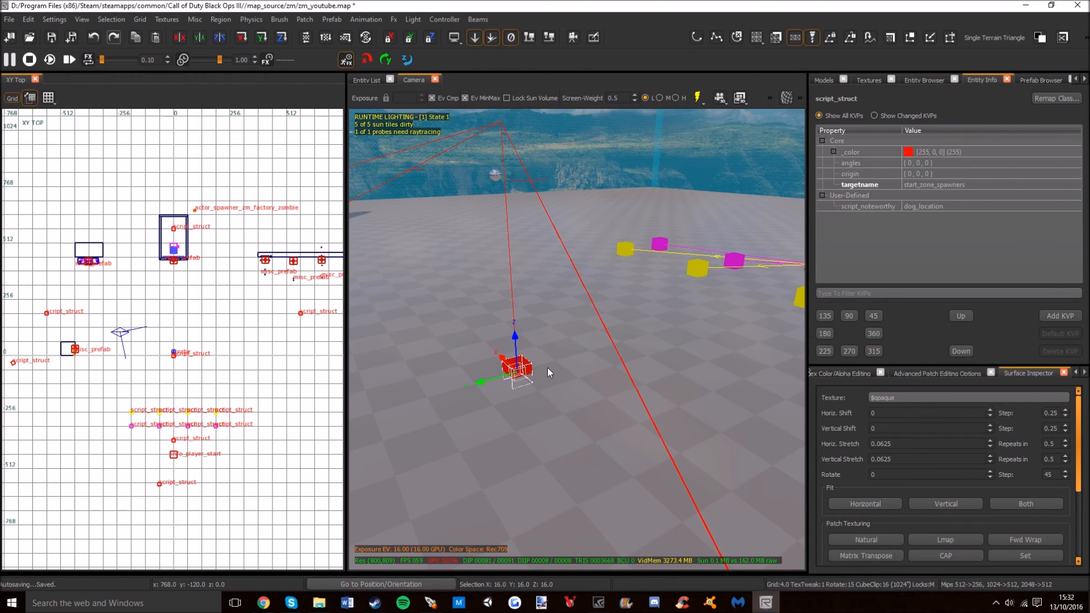
{"action": "right_click_drag", "start_coordinate": [548, 367], "coordinate": [590, 431]}
{"action": "key", "text": "Escape"}
Step: Select the zombie spawner entity, add a red riser script_struct to the selection, examine their properties together, and clear the selection
{"action": "right_click_drag", "start_coordinate": [577, 340], "coordinate": [528, 393]}
{"action": "left_click", "coordinate": [554, 250], "text": "shift"}
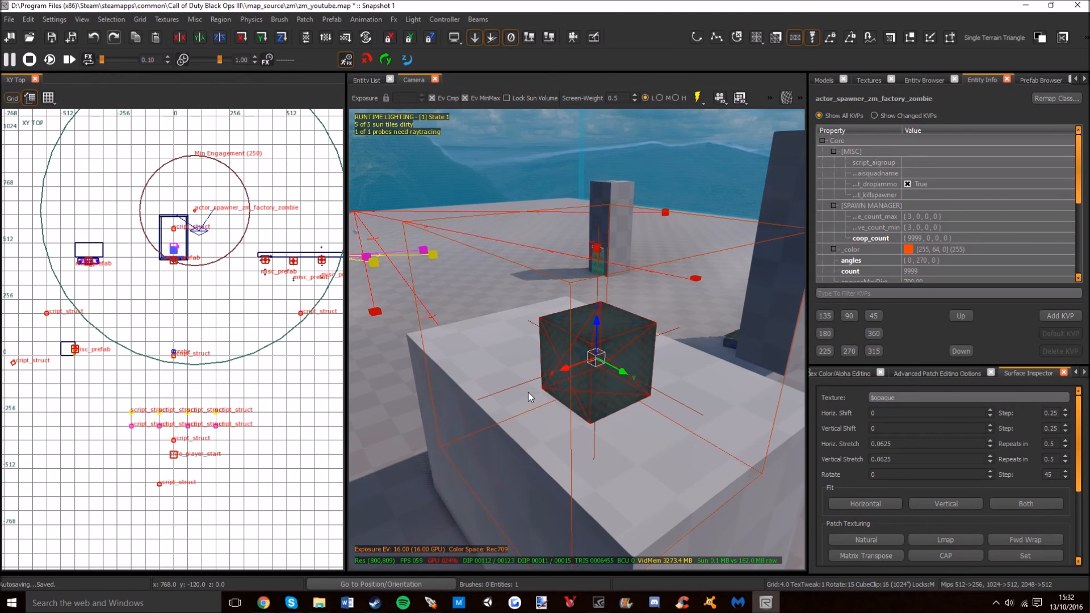
{"action": "right_click_drag", "start_coordinate": [617, 373], "coordinate": [783, 329]}
{"action": "right_click_drag", "start_coordinate": [576, 340], "coordinate": [739, 400]}
{"action": "left_click", "coordinate": [632, 400], "text": "shift"}
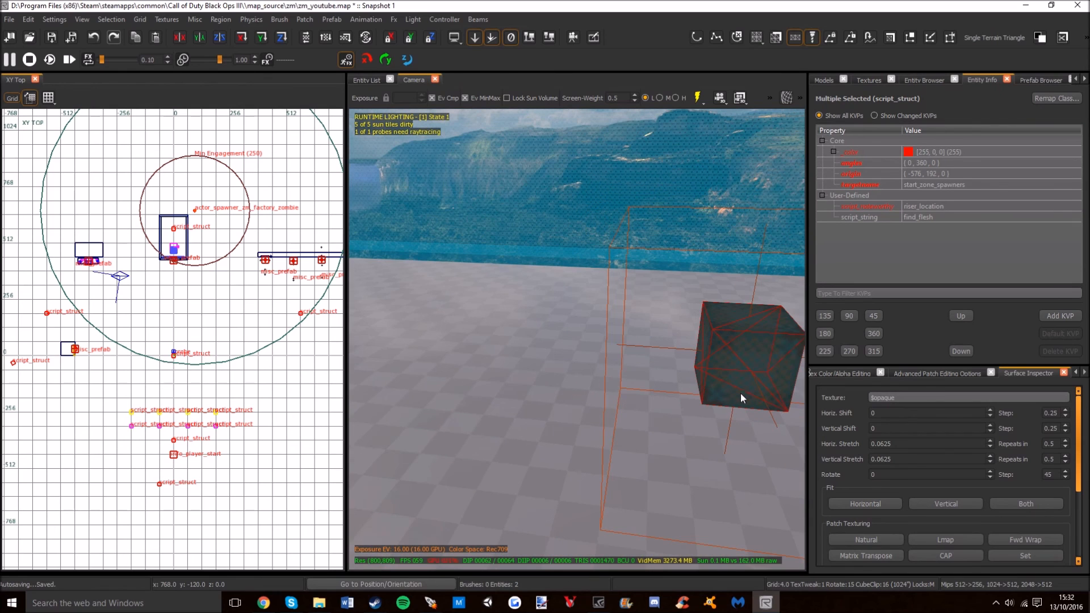
{"action": "right_click_drag", "start_coordinate": [720, 356], "coordinate": [726, 331]}
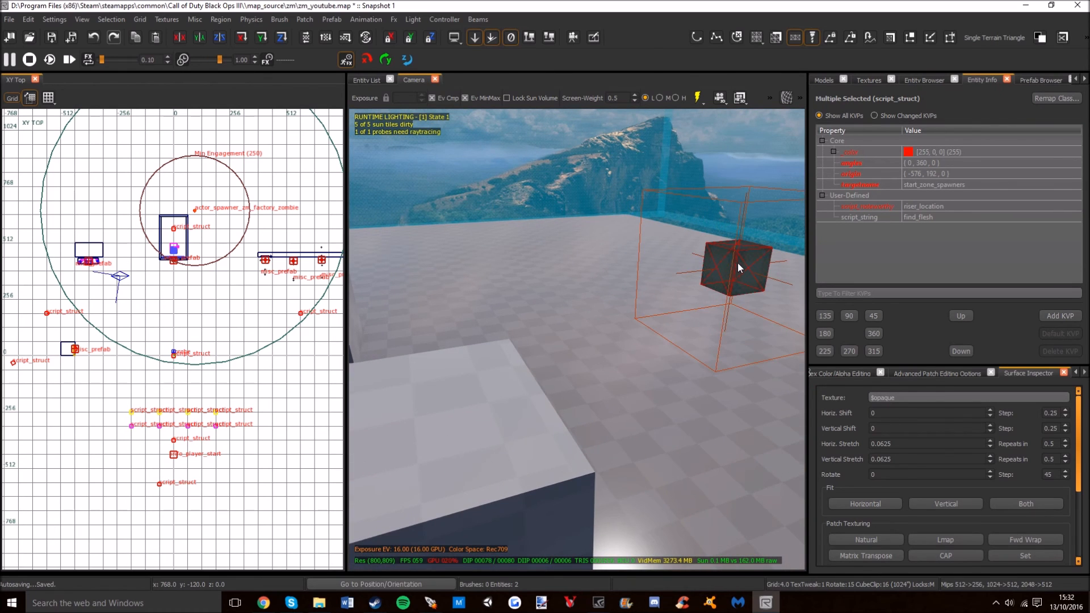
{"action": "right_click_drag", "start_coordinate": [724, 285], "coordinate": [734, 264]}
{"action": "key", "text": "Escape"}
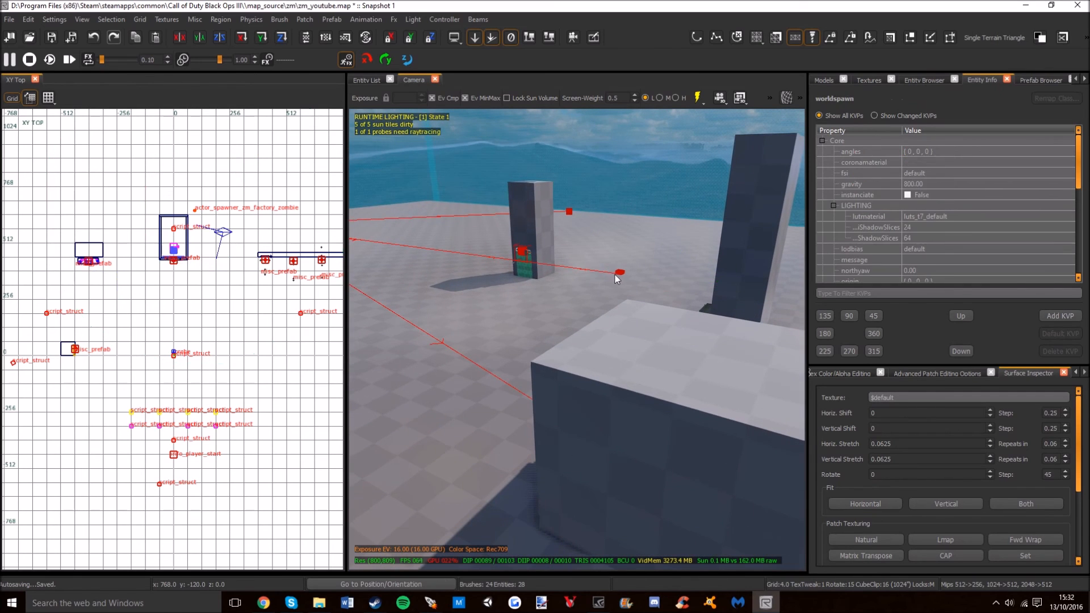
Step: Reselect the actor_spawner_zm_factory_zombie entity by itself, examine its properties, deselect it, and view the coloured structs around the player start
{"action": "right_click_drag", "start_coordinate": [614, 274], "coordinate": [612, 265]}
{"action": "right_click_drag", "start_coordinate": [522, 235], "coordinate": [580, 296]}
{"action": "left_click", "coordinate": [575, 293], "text": "shift"}
{"action": "key", "text": "Escape"}
{"action": "left_click", "coordinate": [649, 229], "text": "shift"}
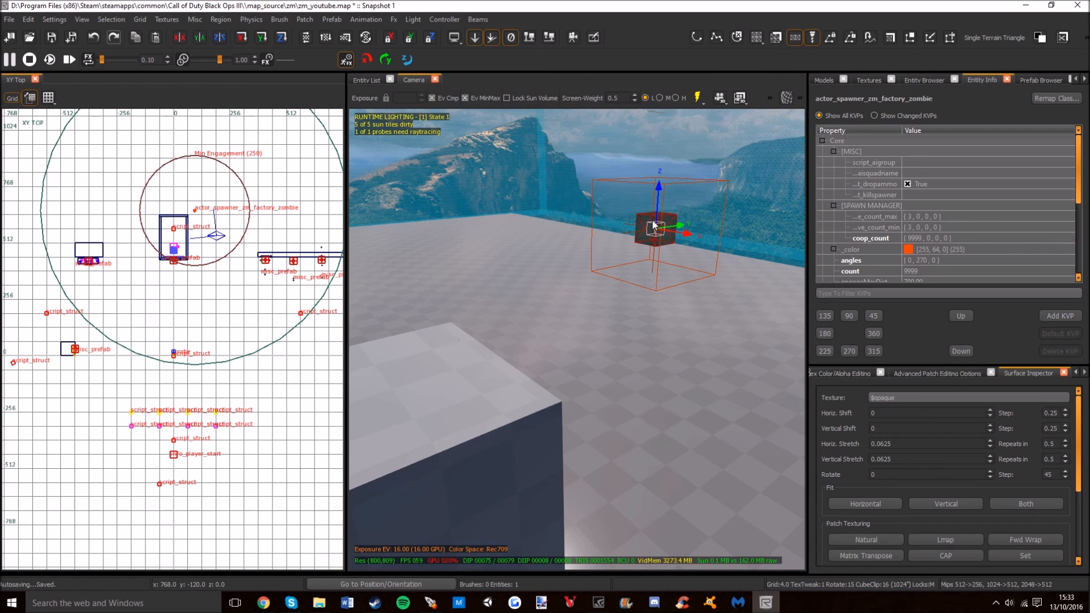
{"action": "key", "text": "Escape"}
{"action": "mouse_move", "coordinate": [616, 243]}
{"action": "right_mouse_down"}
{"action": "mouse_move", "coordinate": [692, 255]}
{"action": "mouse_move", "coordinate": [653, 249]}
{"action": "mouse_move", "coordinate": [675, 252]}
{"action": "mouse_move", "coordinate": [698, 216]}
{"action": "mouse_move", "coordinate": [664, 193]}
{"action": "mouse_move", "coordinate": [601, 239]}
{"action": "mouse_move", "coordinate": [653, 227]}
{"action": "mouse_move", "coordinate": [609, 240]}
{"action": "right_mouse_up"}
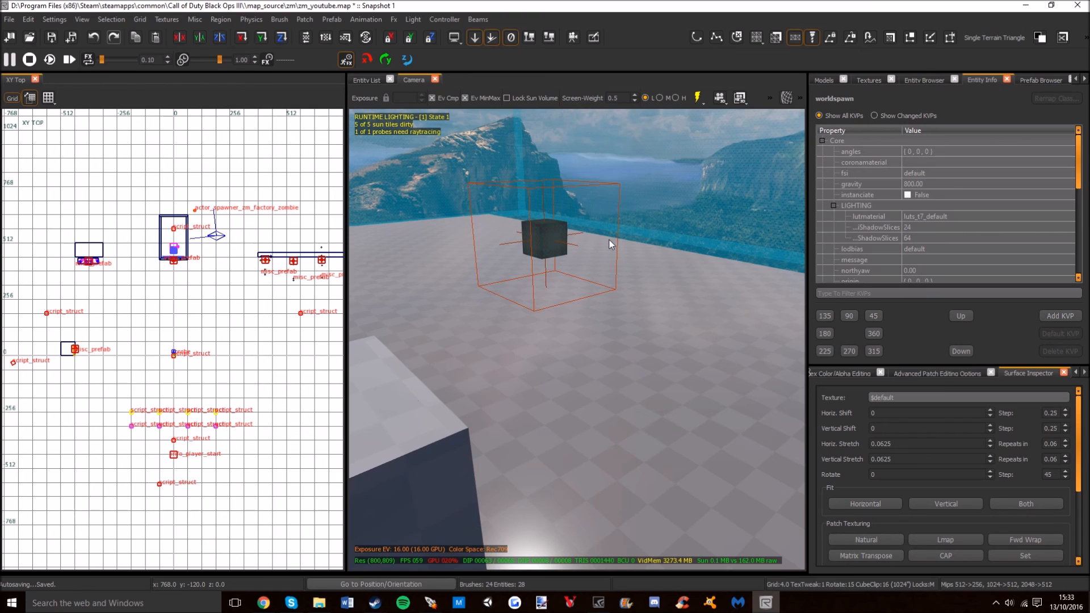
{"action": "right_click_drag", "start_coordinate": [569, 261], "coordinate": [494, 258]}
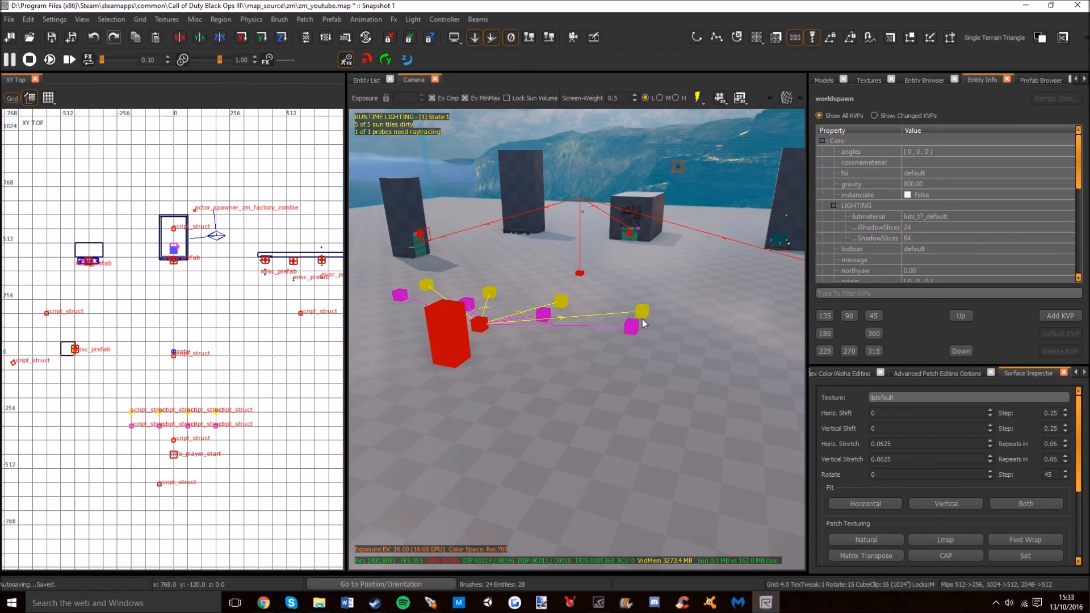